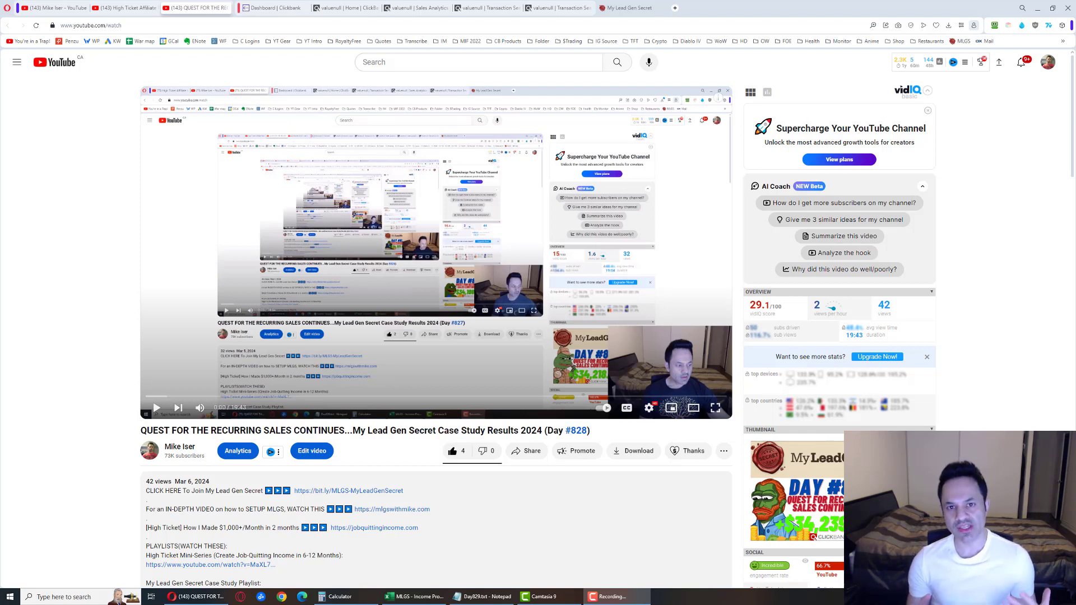
Open the $35/H Conversation Specialists Needed mailing from the My Lead Gen Secret tab
{"action": "left_click", "coordinate": [628, 8]}
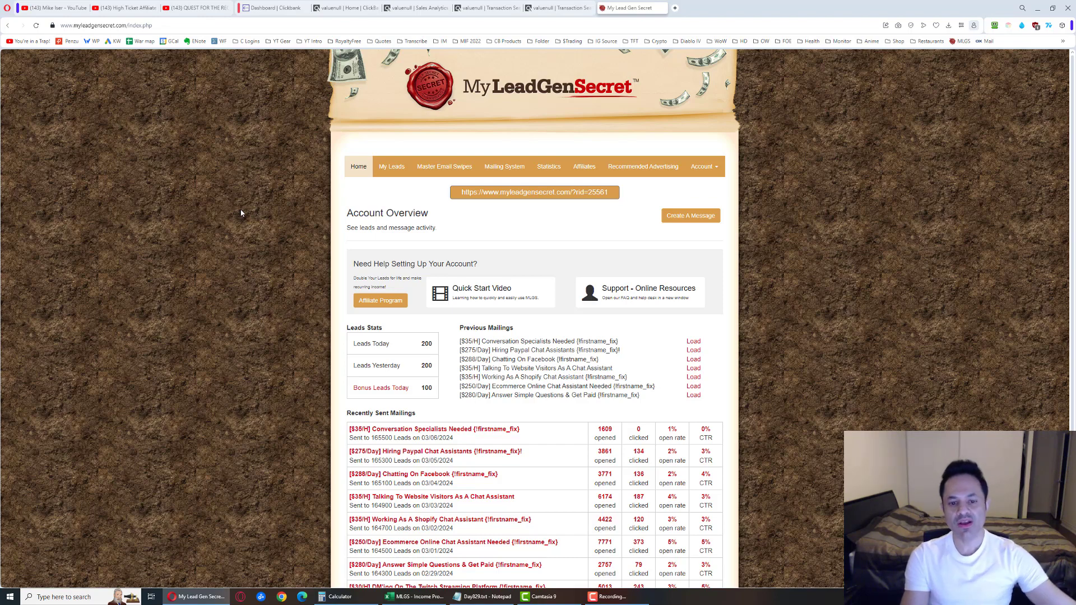
{"action": "scroll", "coordinate": [362, 334], "scroll_direction": "down", "scroll_amount": 3}
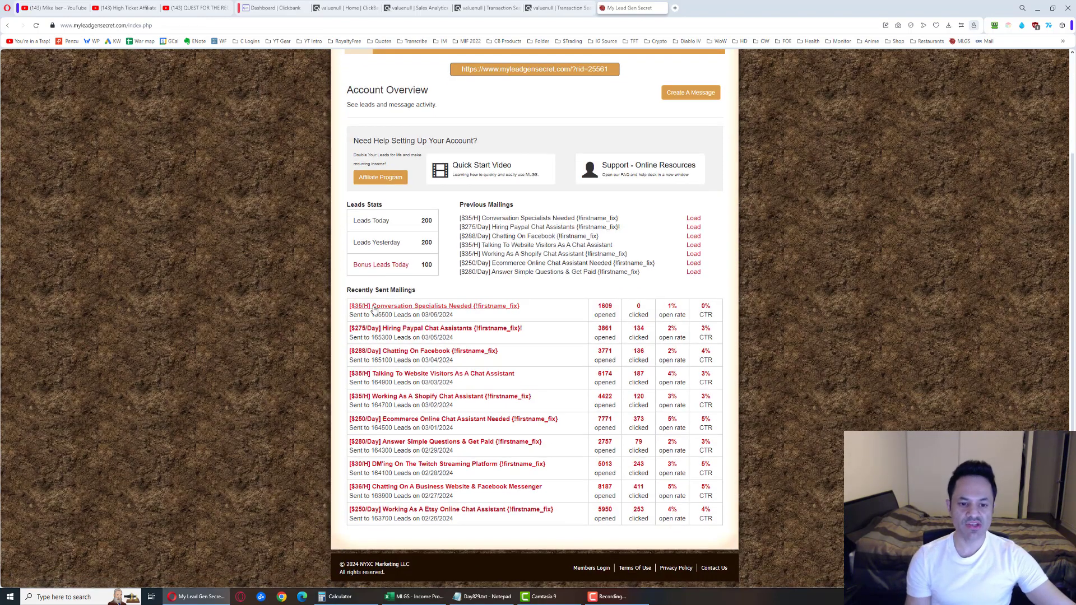
{"action": "left_click", "coordinate": [403, 307]}
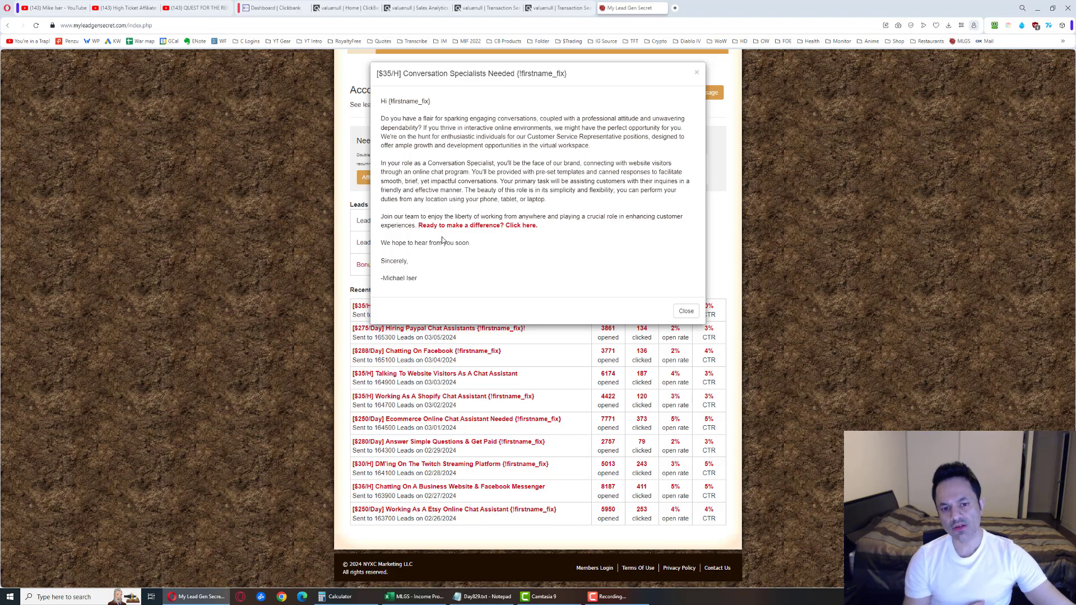
Dismiss the Conversation Specialists Needed mailing preview
{"action": "left_click", "coordinate": [262, 270]}
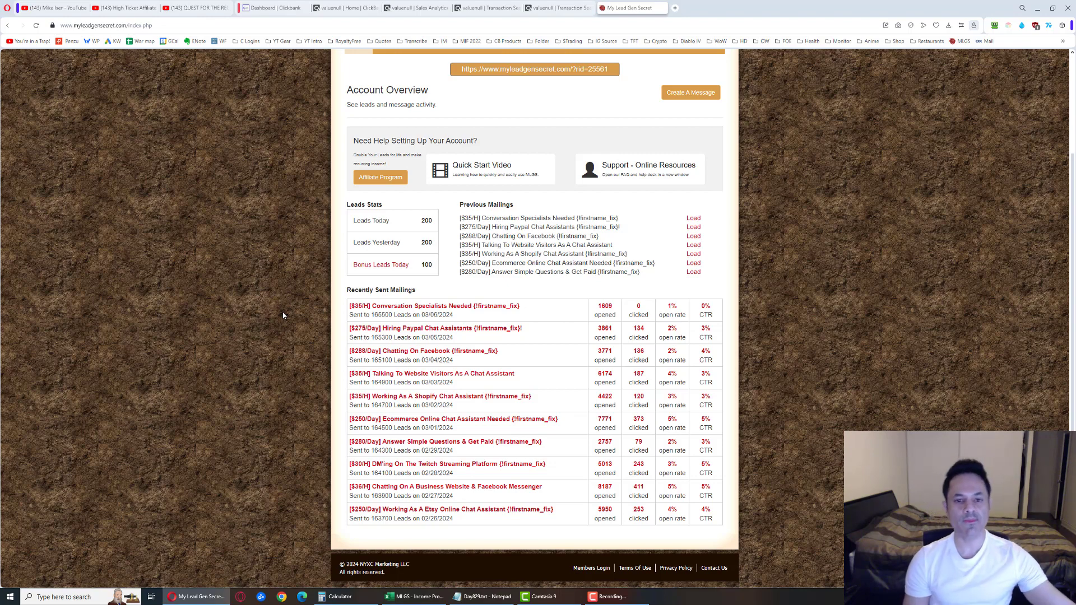
{"action": "scroll", "coordinate": [283, 315], "scroll_direction": "up", "scroll_amount": 3}
Highlight the referral link, the Previous Mailings list and the 200 Leads Today figure
{"action": "left_click", "coordinate": [466, 190]}
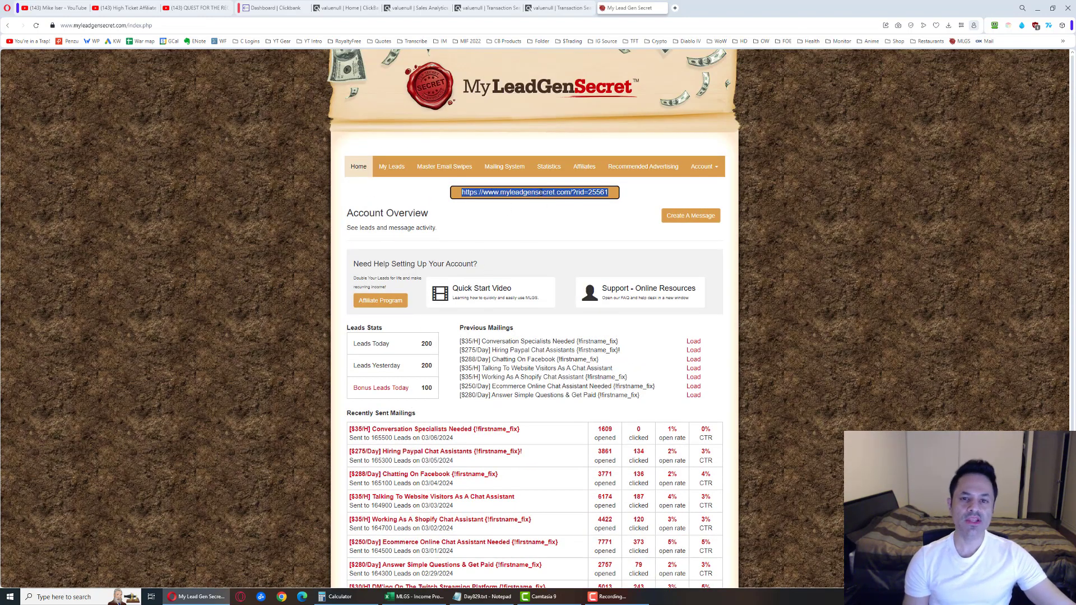
{"action": "mouse_move", "coordinate": [436, 392]}
{"action": "left_mouse_down"}
{"action": "mouse_move", "coordinate": [347, 395]}
{"action": "mouse_move", "coordinate": [435, 370]}
{"action": "left_mouse_up"}
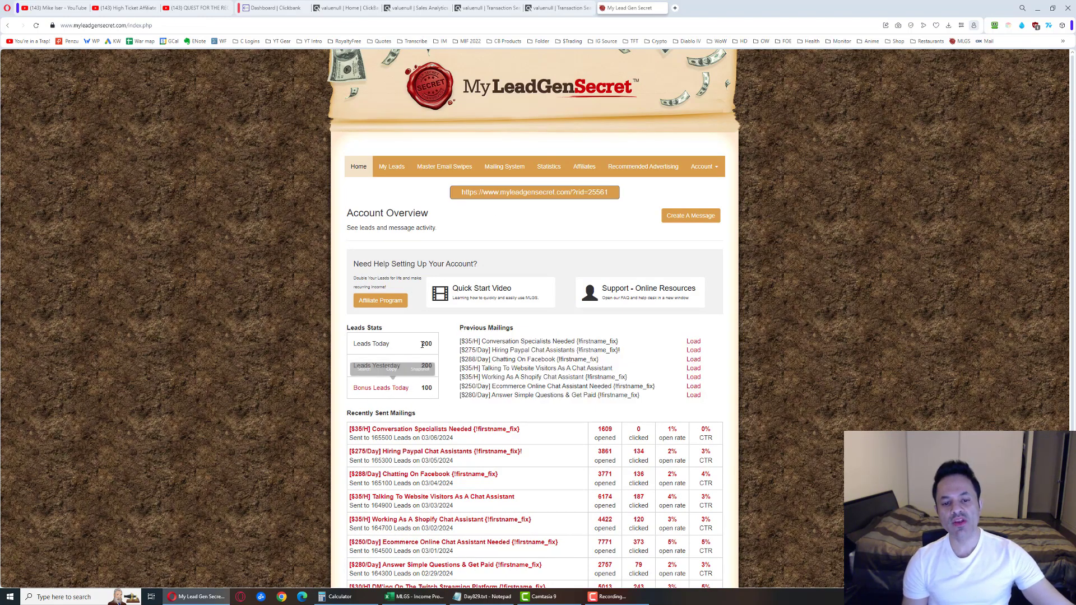
{"action": "double_click", "coordinate": [426, 344]}
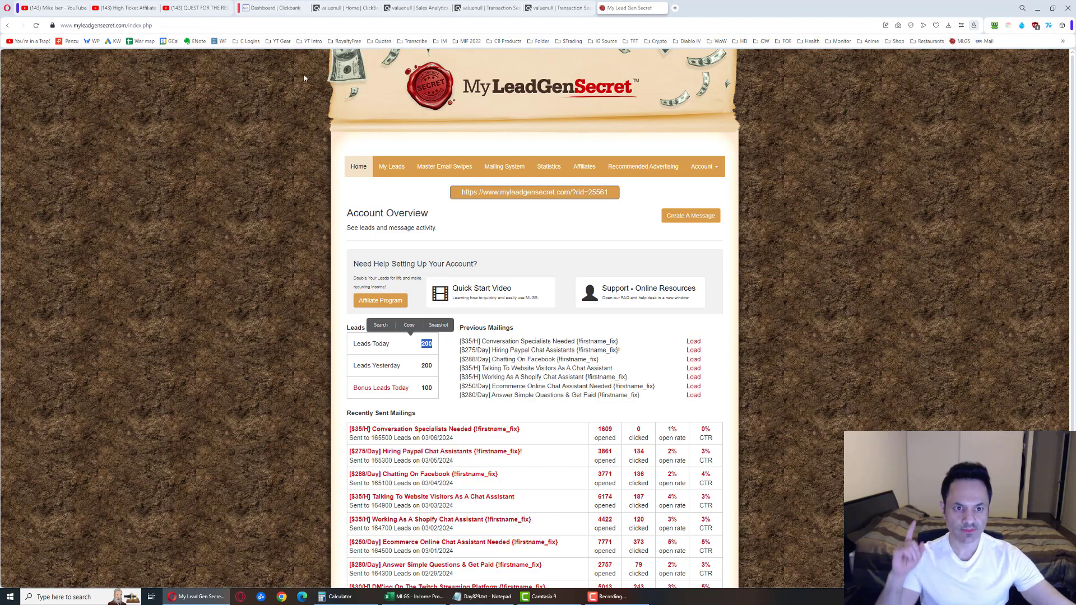
Bring up the 'valuenull | Home | ClickBank' tab
{"action": "left_click", "coordinate": [346, 8]}
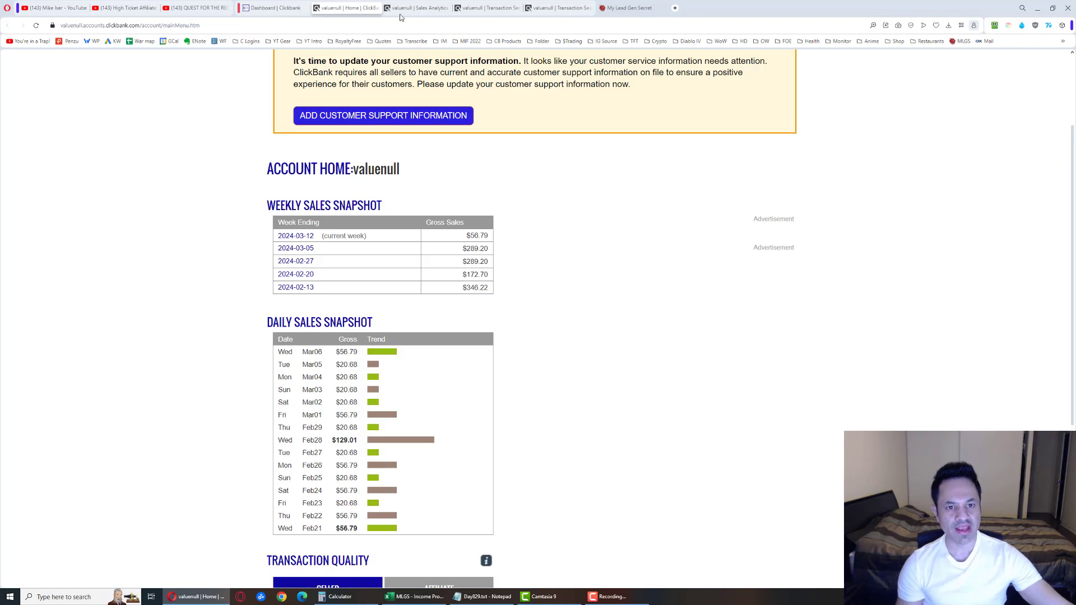
Open the full transaction list and highlight the 2024-02-06 rebill transaction
{"action": "left_click", "coordinate": [561, 7]}
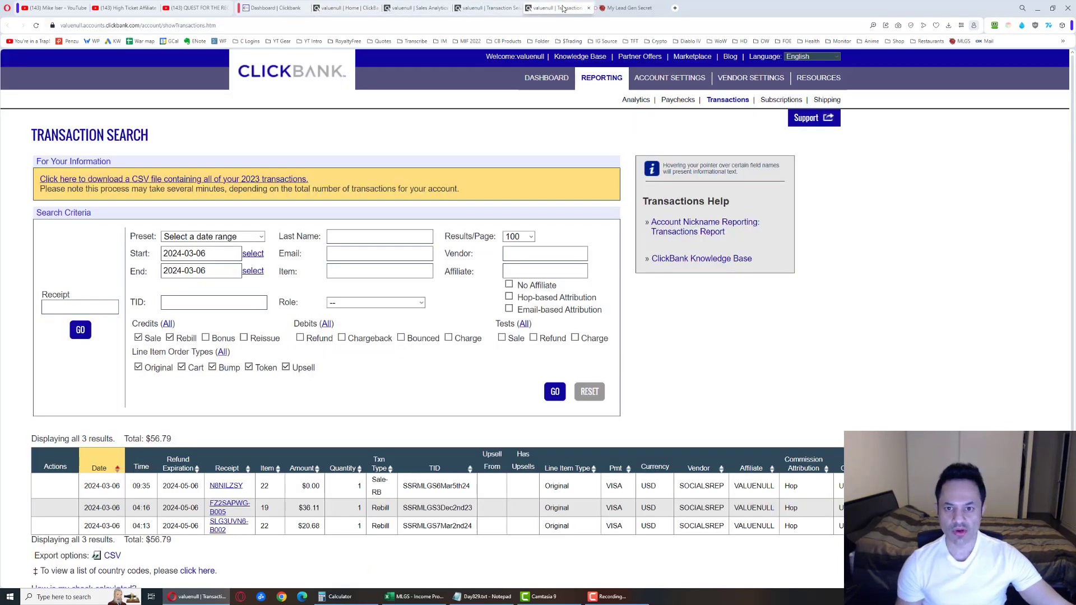
{"action": "left_click", "coordinate": [508, 7]}
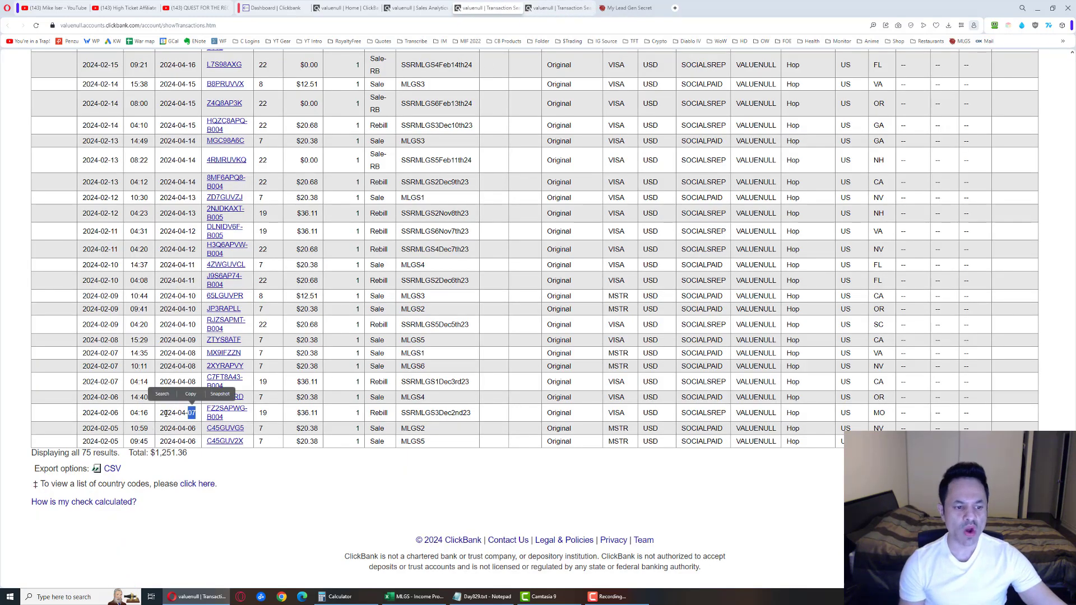
{"action": "mouse_move", "coordinate": [160, 413]}
{"action": "left_mouse_down"}
{"action": "mouse_move", "coordinate": [173, 412]}
{"action": "mouse_move", "coordinate": [104, 418]}
{"action": "left_mouse_up"}
{"action": "scroll", "coordinate": [103, 418], "scroll_direction": "up", "scroll_amount": 4}
{"action": "scroll", "coordinate": [103, 416], "scroll_direction": "up", "scroll_amount": 5}
{"action": "scroll", "coordinate": [110, 408], "scroll_direction": "up", "scroll_amount": 5}
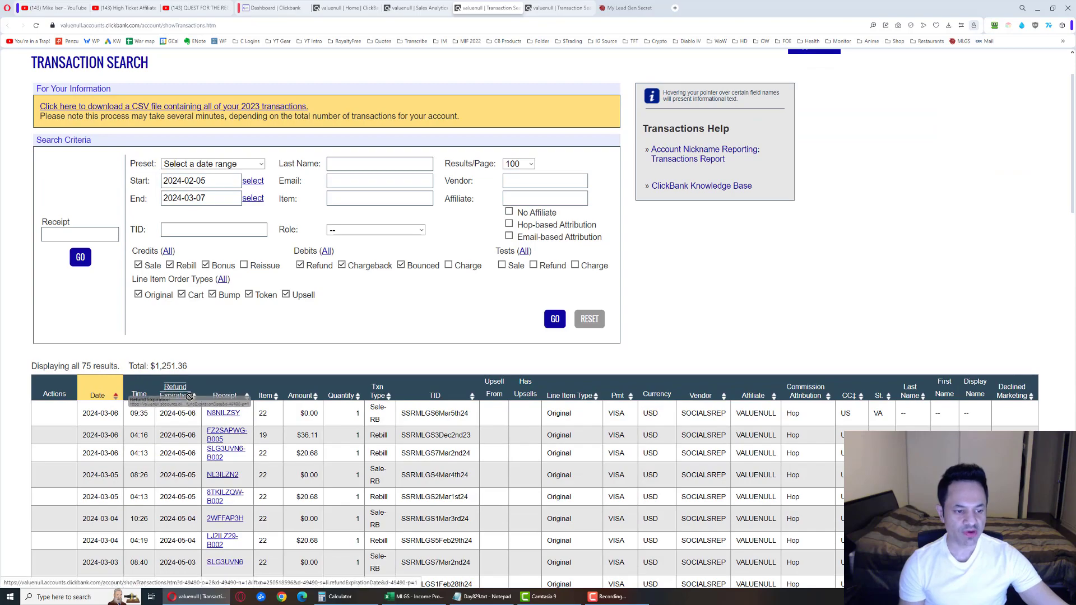
{"action": "scroll", "coordinate": [93, 403], "scroll_direction": "down", "scroll_amount": 5}
{"action": "scroll", "coordinate": [102, 445], "scroll_direction": "down", "scroll_amount": 5}
{"action": "scroll", "coordinate": [105, 451], "scroll_direction": "down", "scroll_amount": 5}
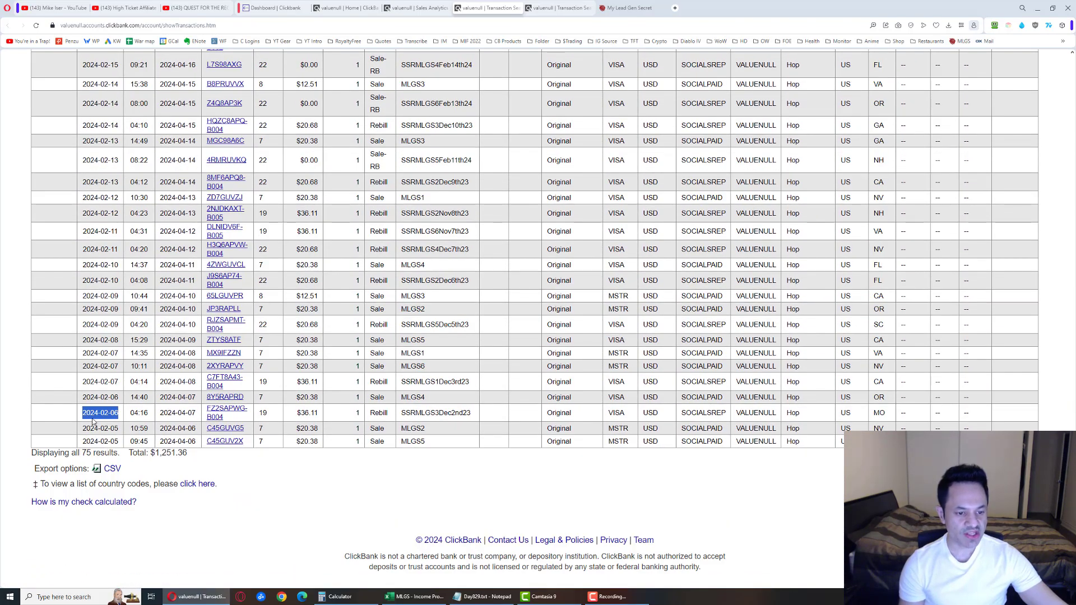
{"action": "left_click", "coordinate": [288, 414]}
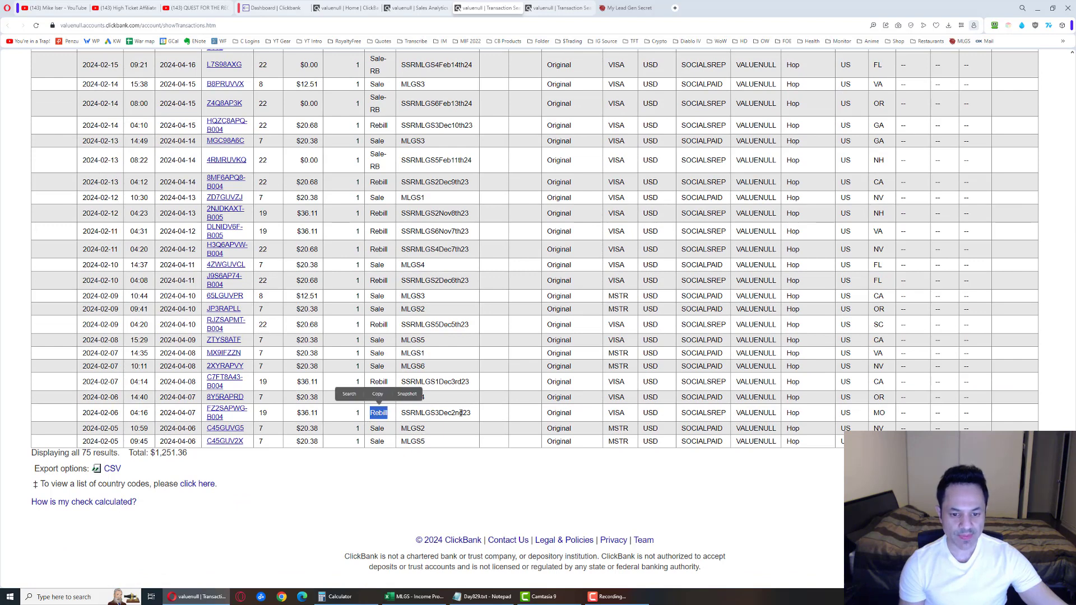
{"action": "left_click_drag", "start_coordinate": [470, 412], "coordinate": [81, 415]}
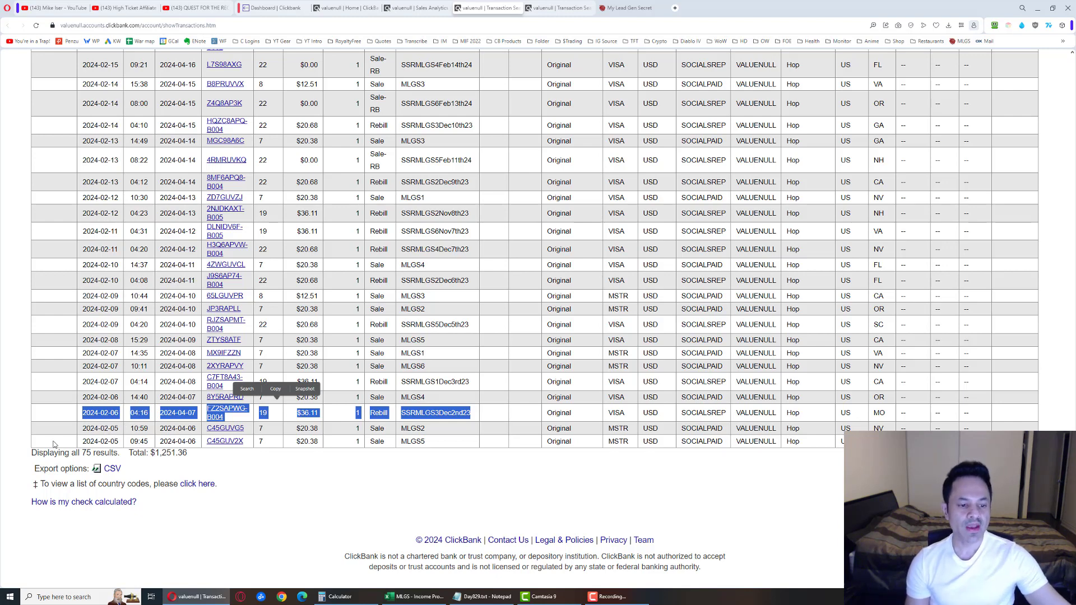
{"action": "left_click", "coordinate": [74, 412]}
{"action": "left_click_drag", "start_coordinate": [75, 412], "coordinate": [451, 412]}
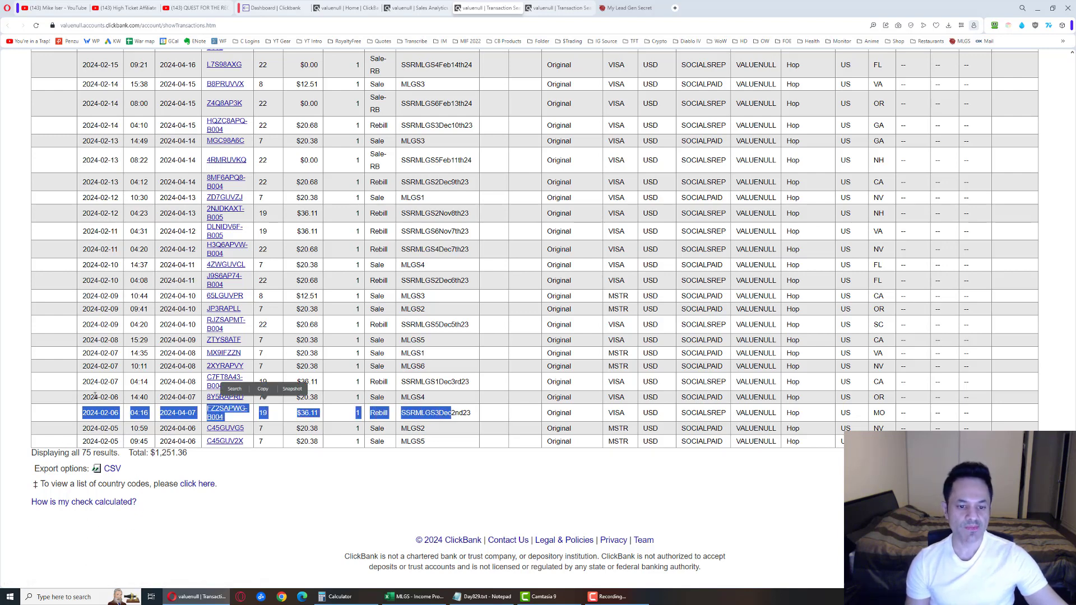
Highlight the 2024-02-07 and 2024-02-09 rebills, then the 2024-02-09 and 2024-02-10 purchase dates
{"action": "left_click_drag", "start_coordinate": [89, 381], "coordinate": [377, 390]}
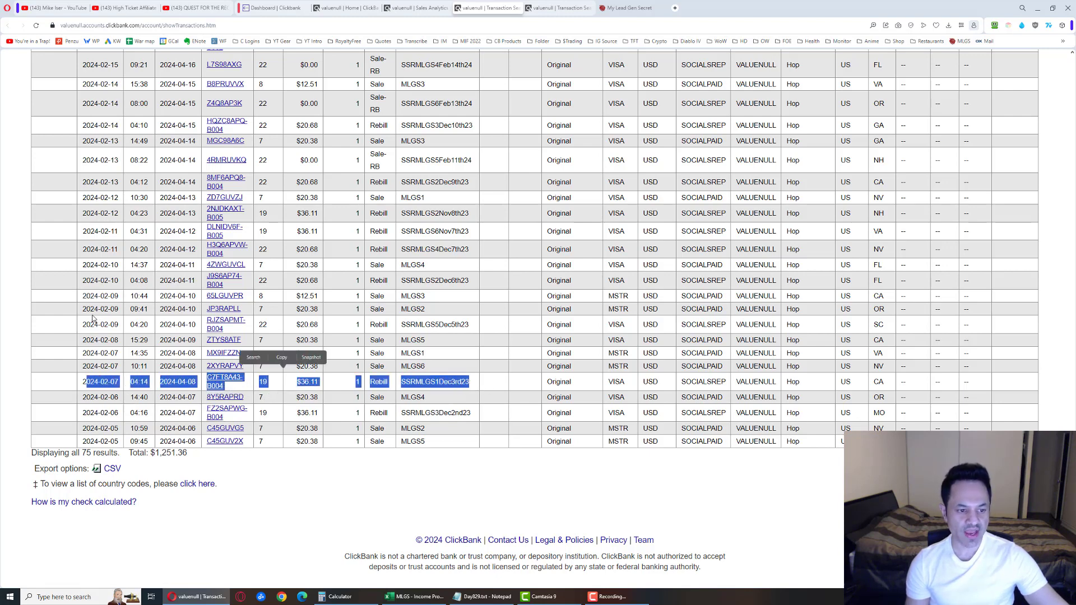
{"action": "left_click", "coordinate": [152, 367]}
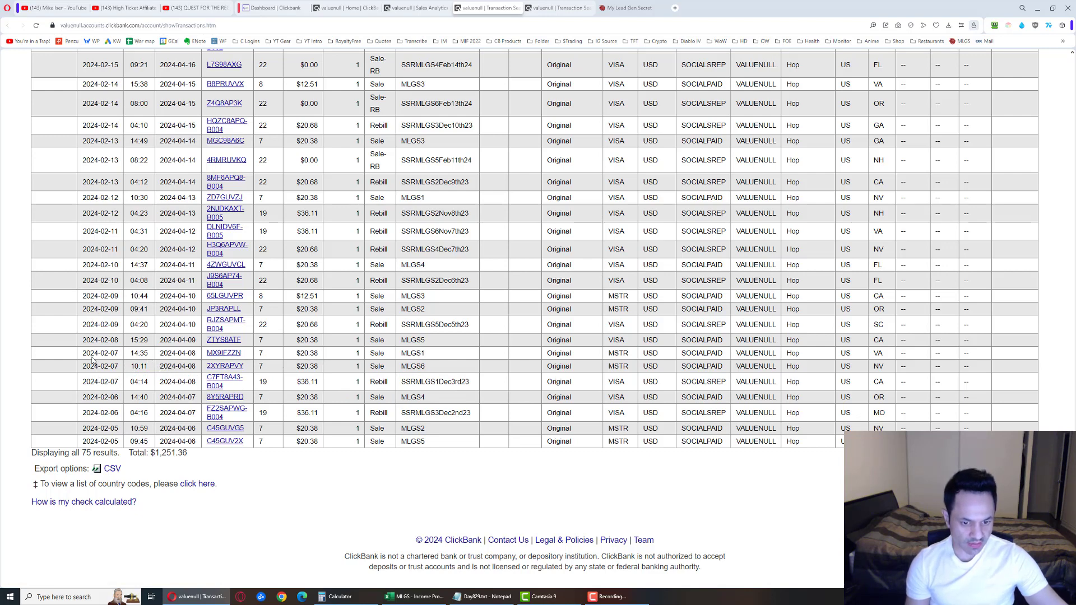
{"action": "left_click_drag", "start_coordinate": [142, 325], "coordinate": [470, 333]}
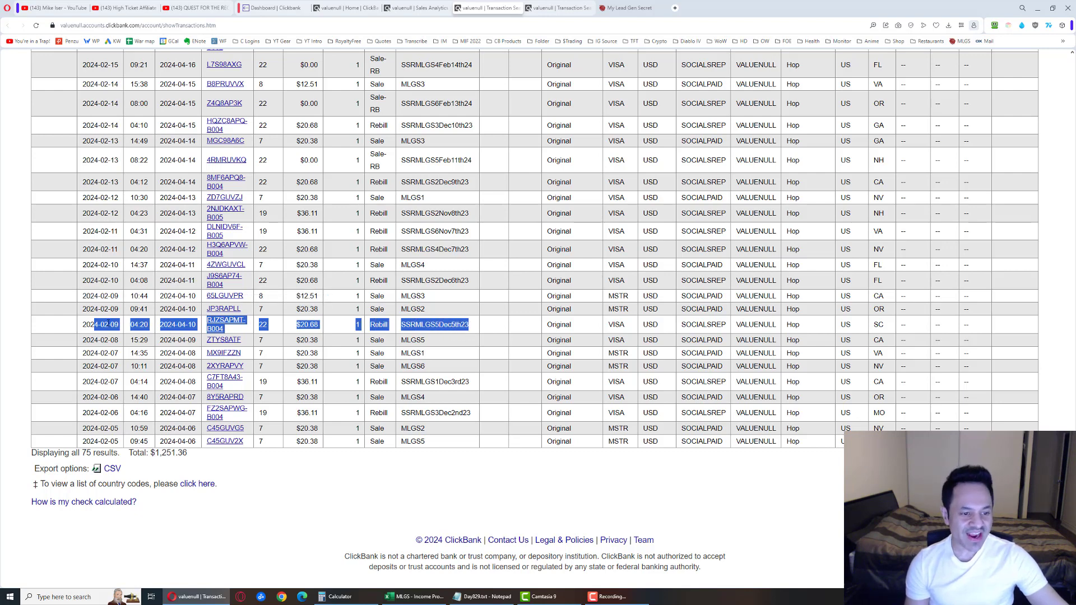
{"action": "left_click", "coordinate": [112, 326]}
{"action": "left_click_drag", "start_coordinate": [117, 326], "coordinate": [72, 324]}
{"action": "left_click_drag", "start_coordinate": [84, 281], "coordinate": [119, 280]}
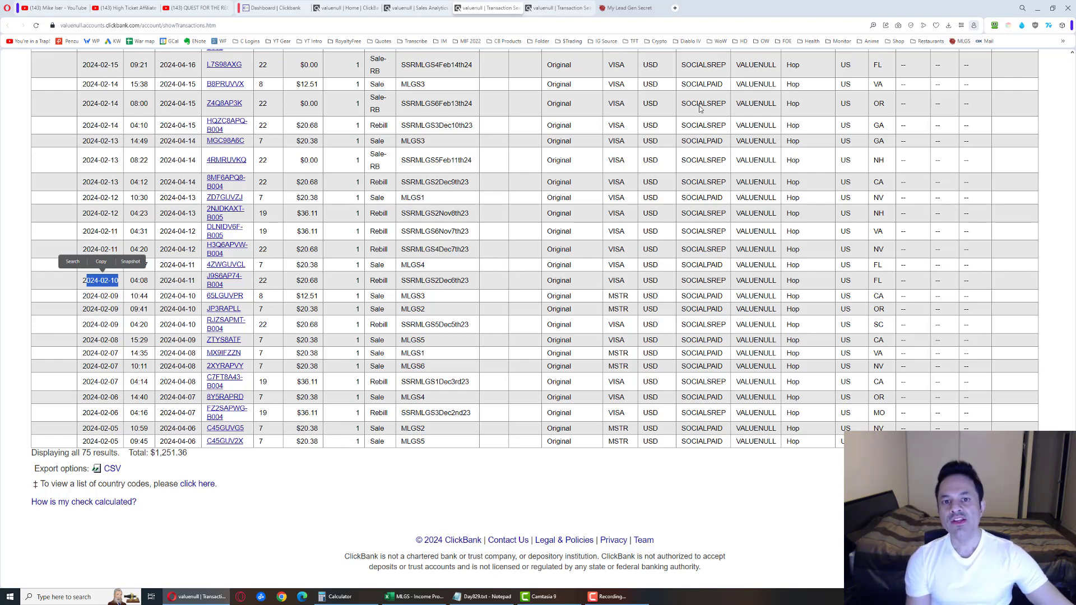
Reload Sales Analytics to show today's 1,255 hops, 9 impressions and 1 sale
{"action": "left_click", "coordinate": [340, 7]}
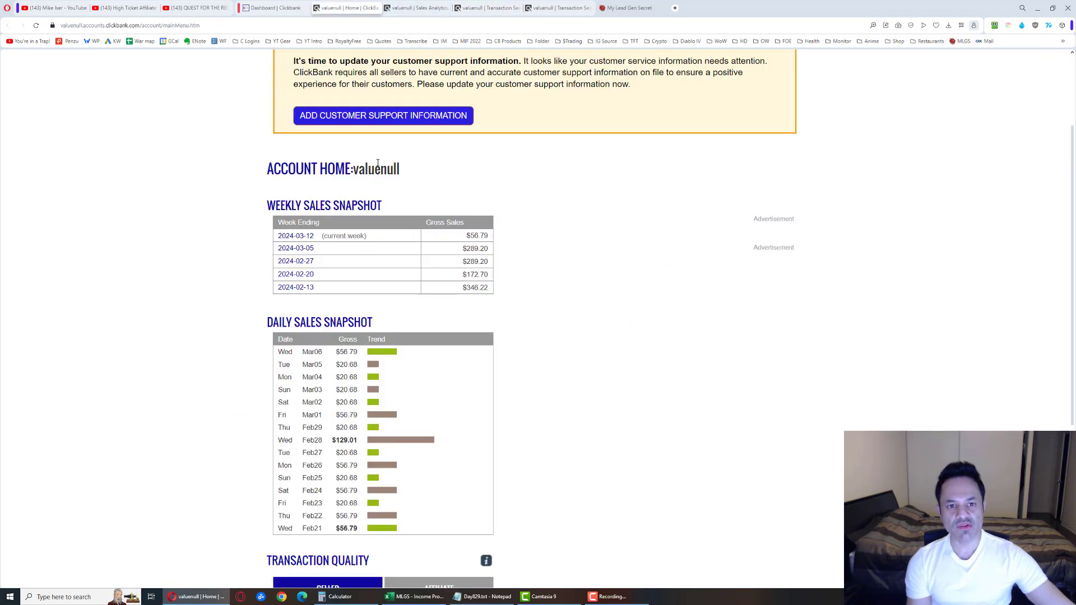
{"action": "left_click", "coordinate": [423, 9]}
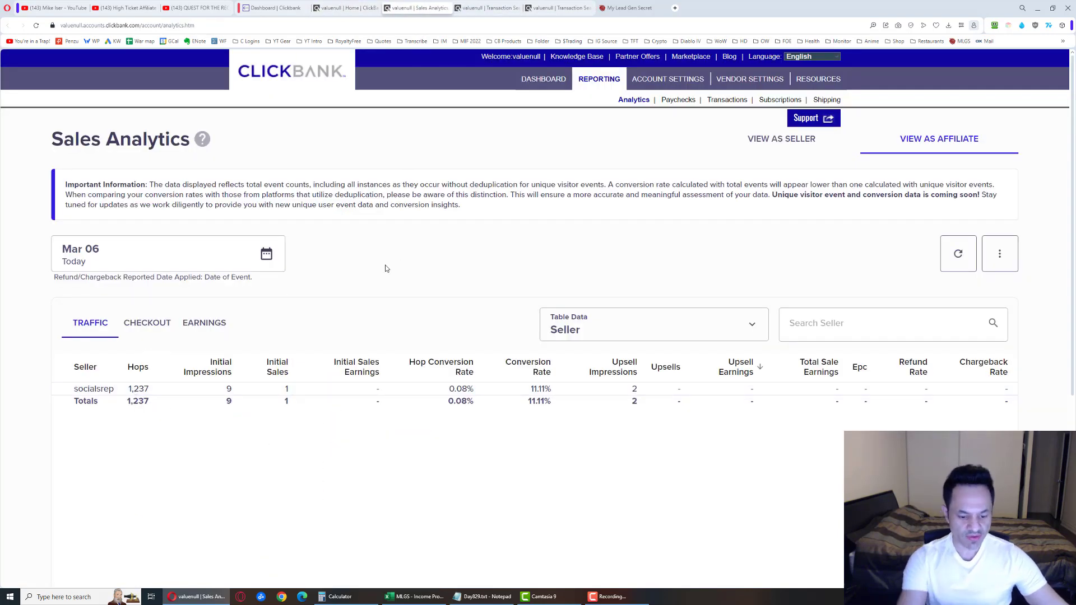
{"action": "key", "text": "F5"}
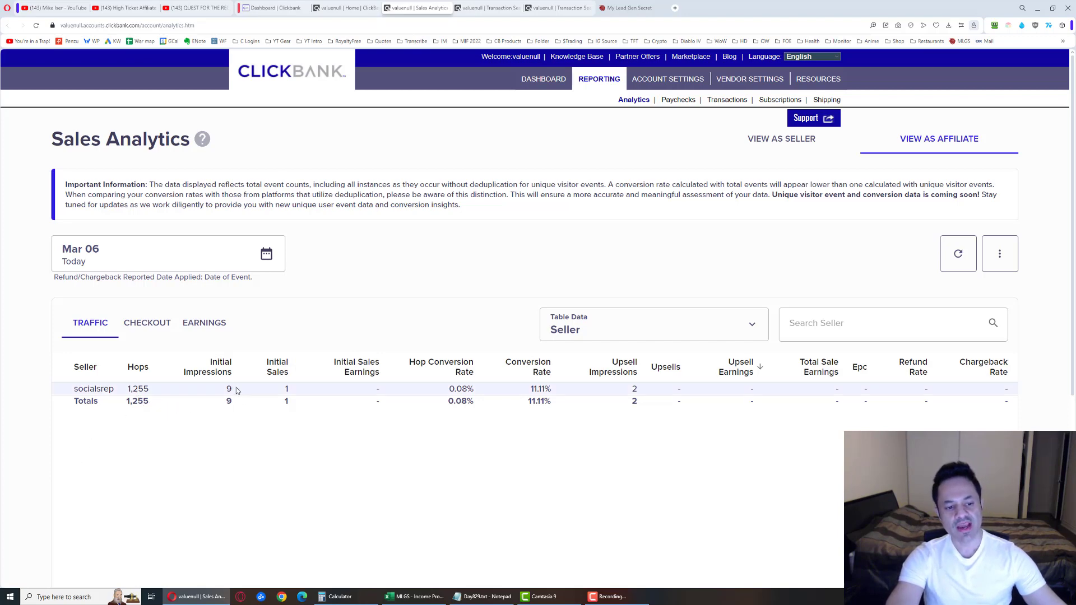
{"action": "scroll", "coordinate": [278, 425], "scroll_direction": "down", "scroll_amount": 2}
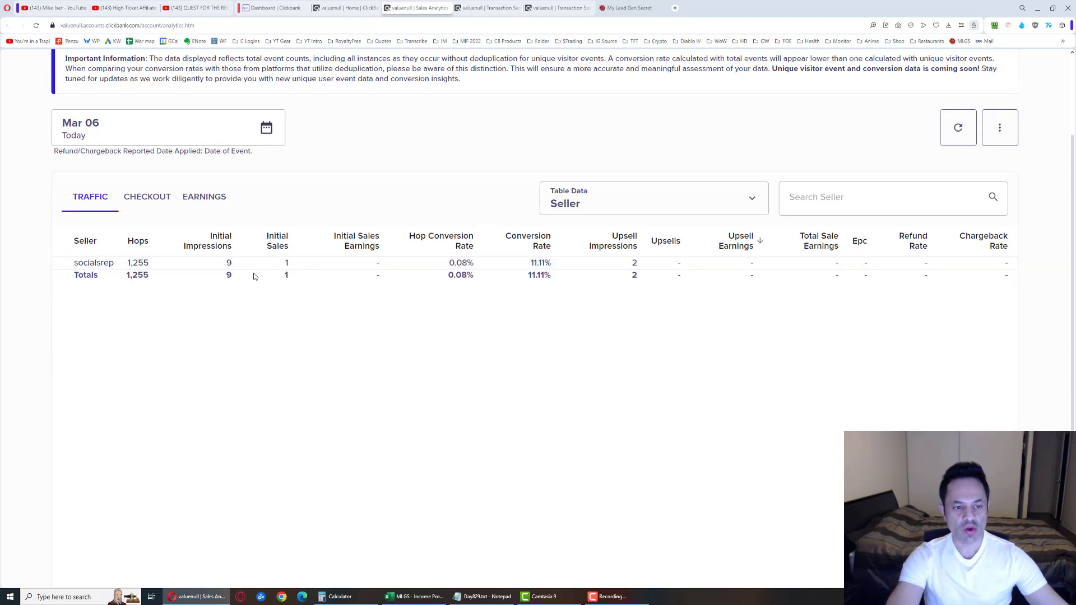
Reload the transaction search to list today's three transactions ($56.79) and highlight the first receipt
{"action": "left_click", "coordinate": [345, 8]}
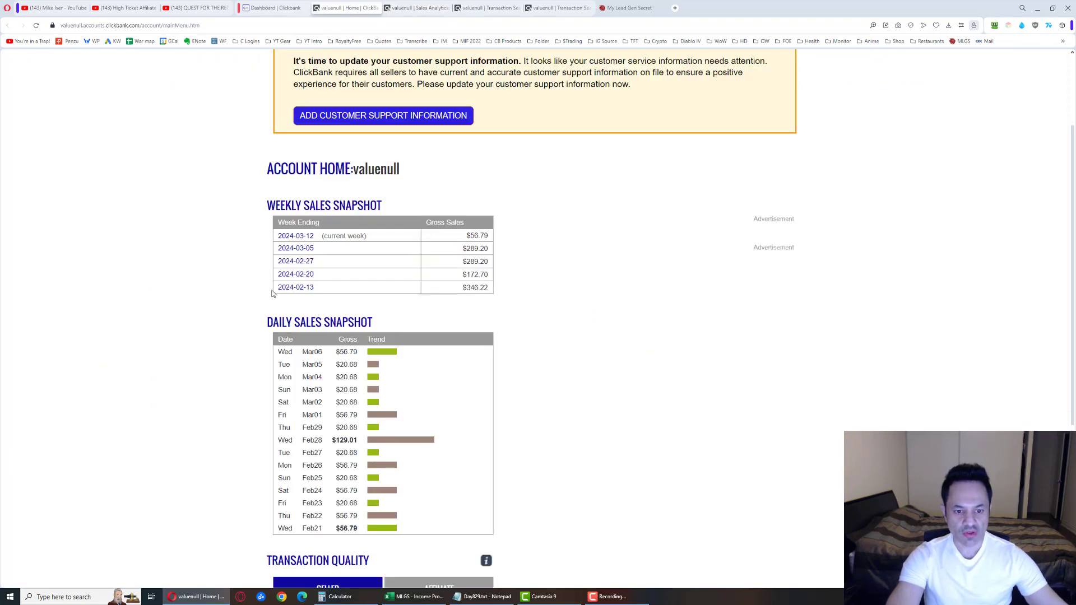
{"action": "key", "text": "F5"}
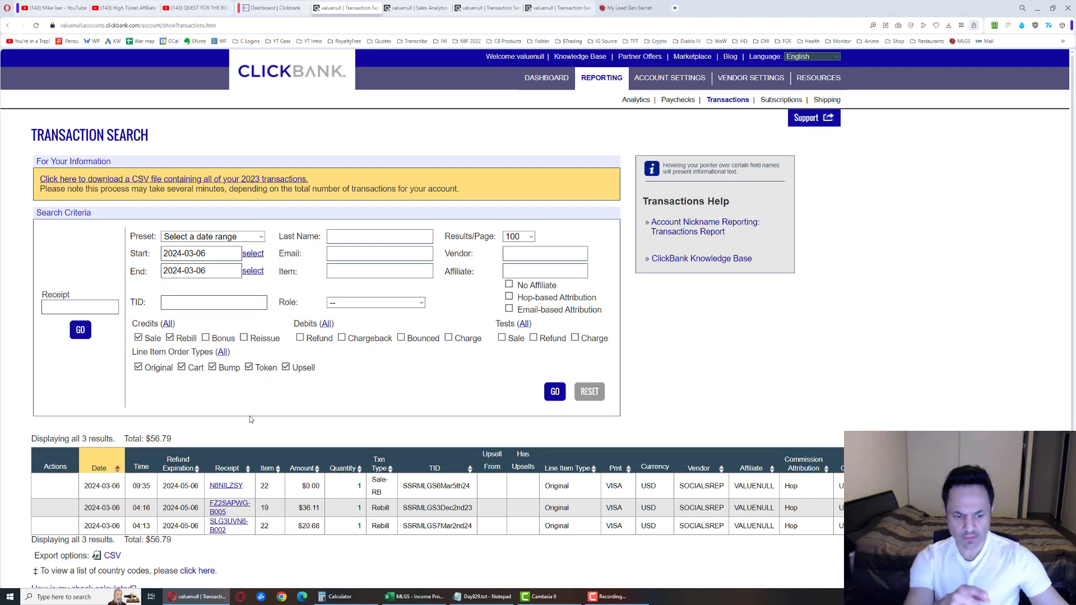
{"action": "left_click_drag", "start_coordinate": [207, 486], "coordinate": [329, 491]}
{"action": "scroll", "coordinate": [330, 491], "scroll_direction": "down", "scroll_amount": 1}
{"action": "left_click", "coordinate": [329, 484]}
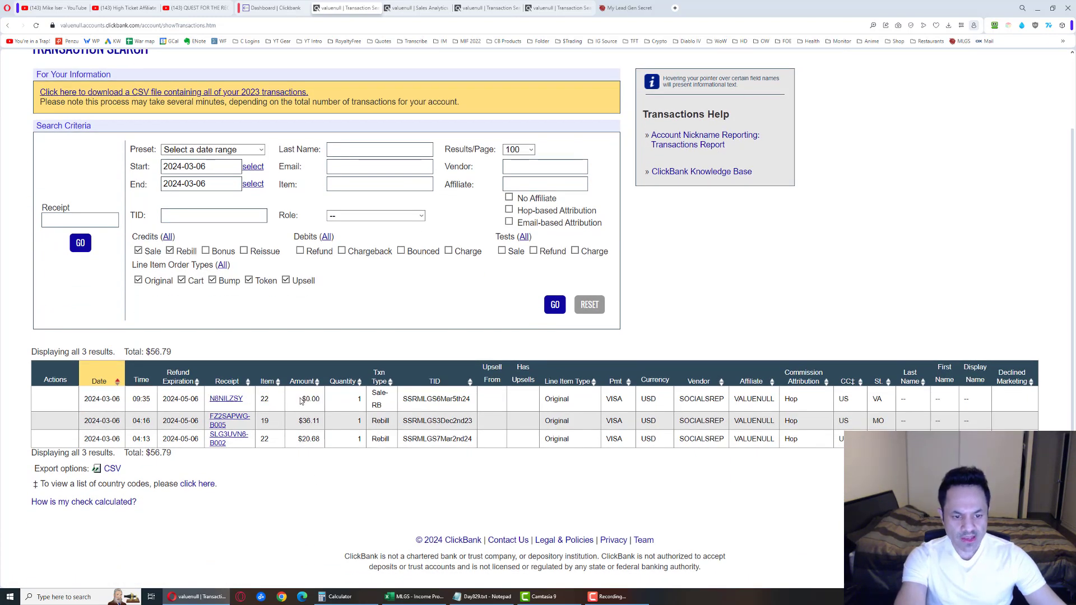
{"action": "left_click", "coordinate": [418, 9]}
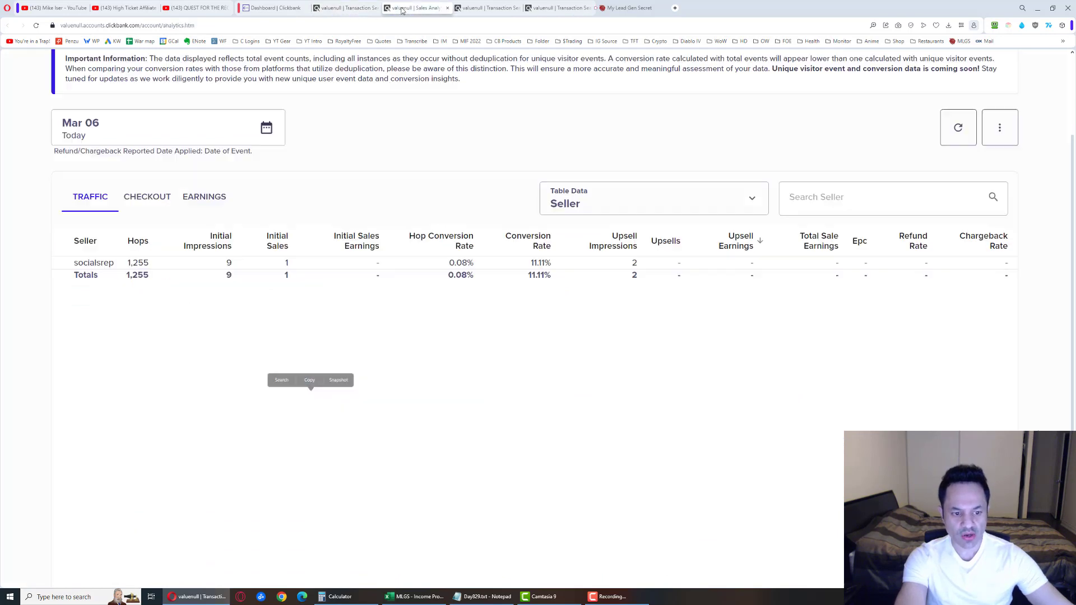
Check today's earnings by tracking ID and the $36.11 and $20.68 rebill amounts
{"action": "left_click", "coordinate": [204, 199]}
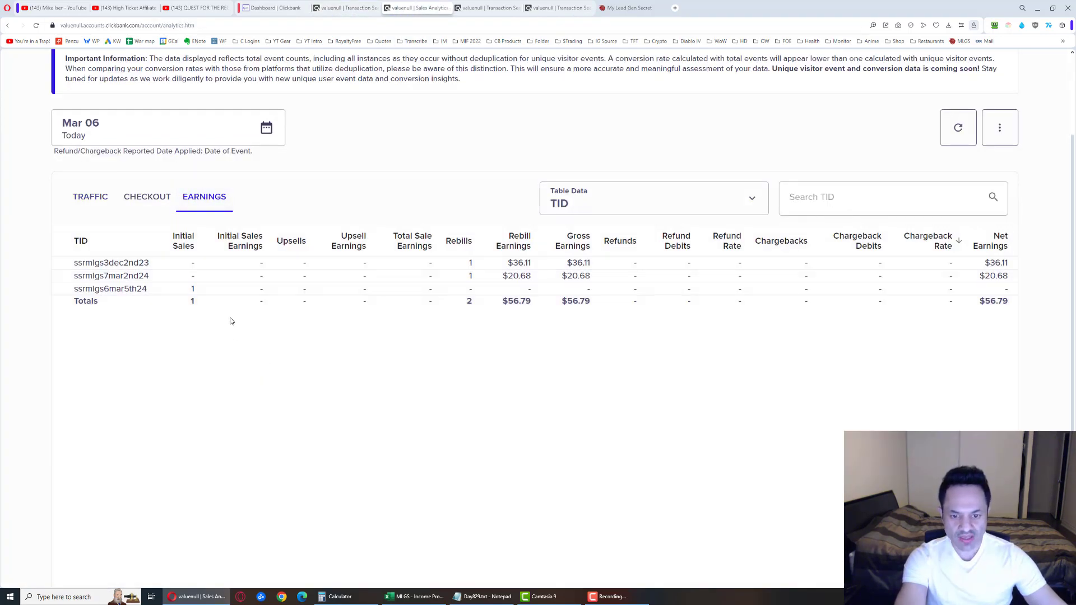
{"action": "left_click", "coordinate": [277, 8]}
{"action": "left_click", "coordinate": [345, 7]}
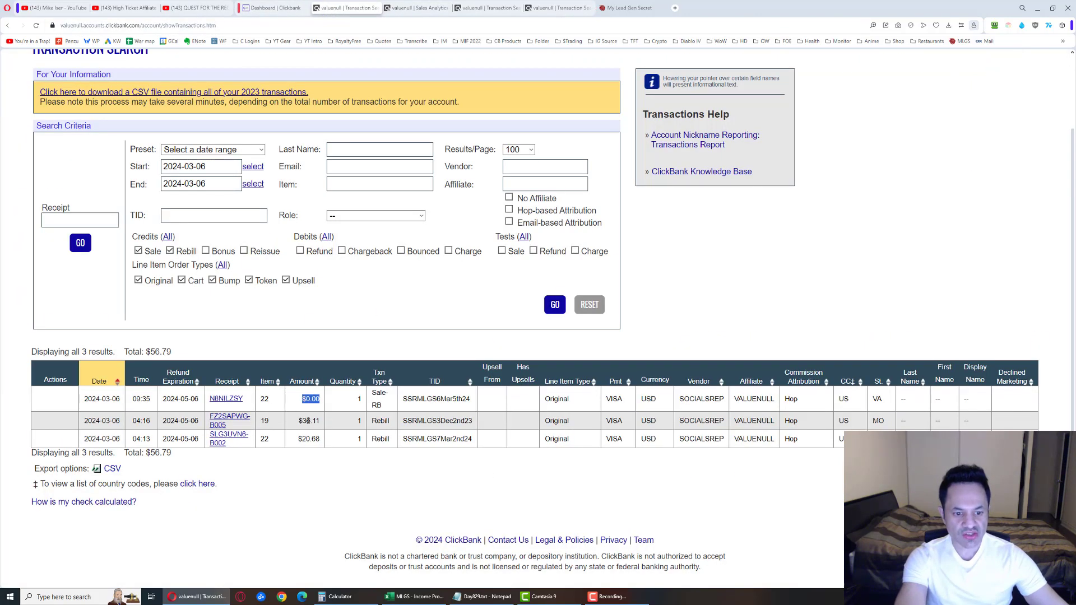
{"action": "double_click", "coordinate": [304, 422]}
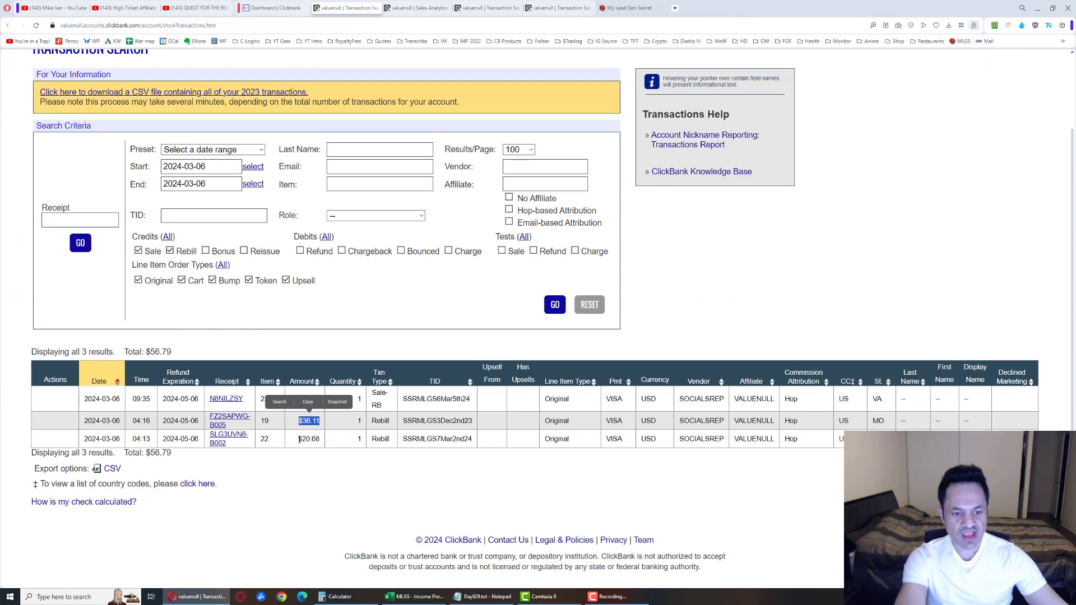
{"action": "left_click_drag", "start_coordinate": [299, 439], "coordinate": [323, 449]}
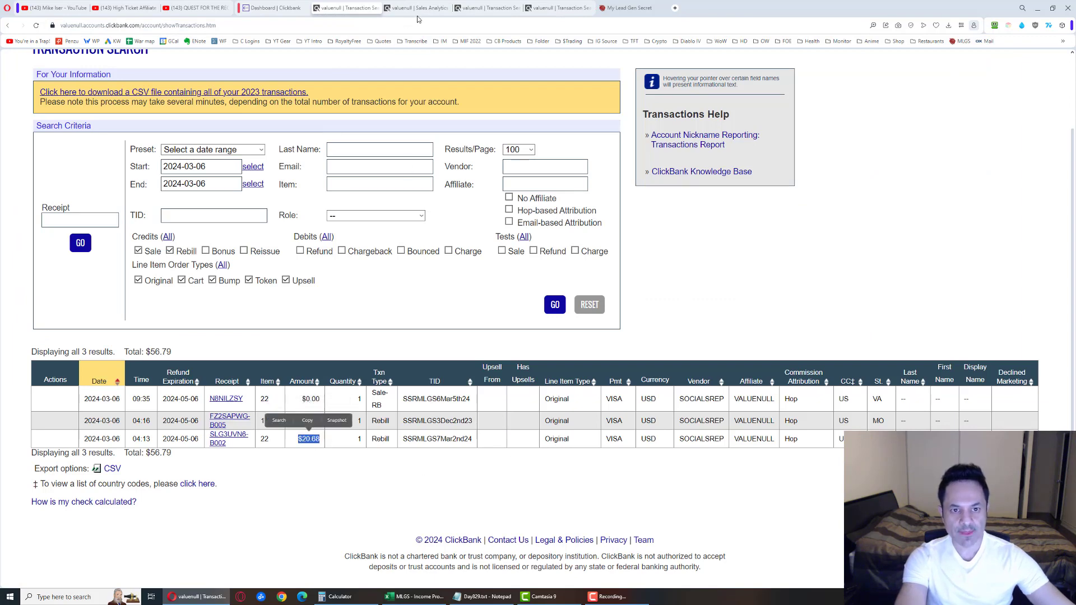
{"action": "left_click", "coordinate": [493, 8]}
{"action": "left_click", "coordinate": [427, 7]}
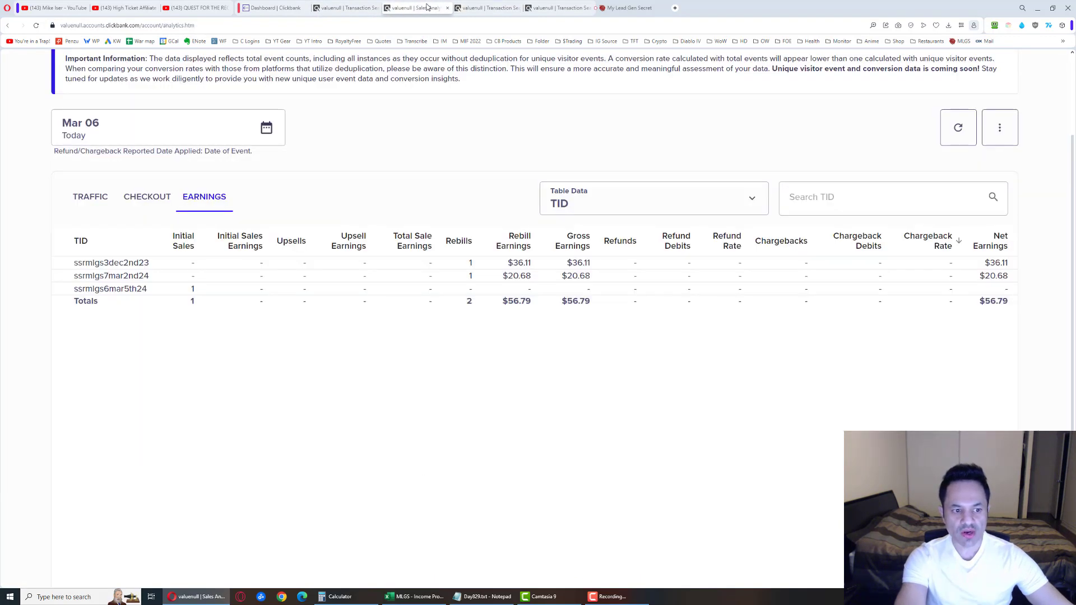
{"action": "left_click", "coordinate": [552, 7]}
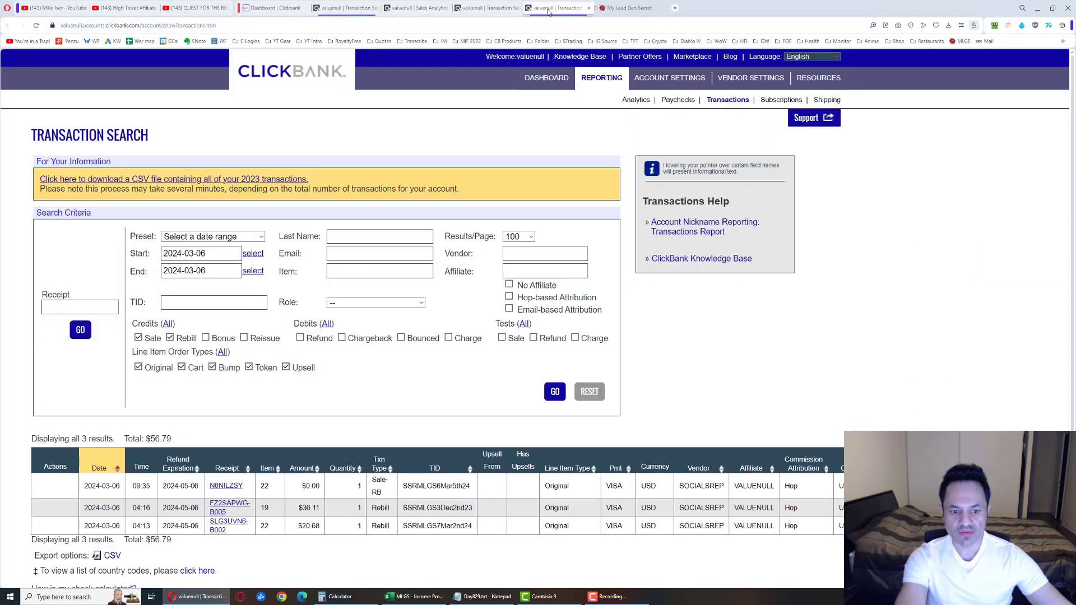
Maximize the workbook on Current and check March 2024's $210 fees, $196.30 income and running totals
{"action": "left_click", "coordinate": [429, 596]}
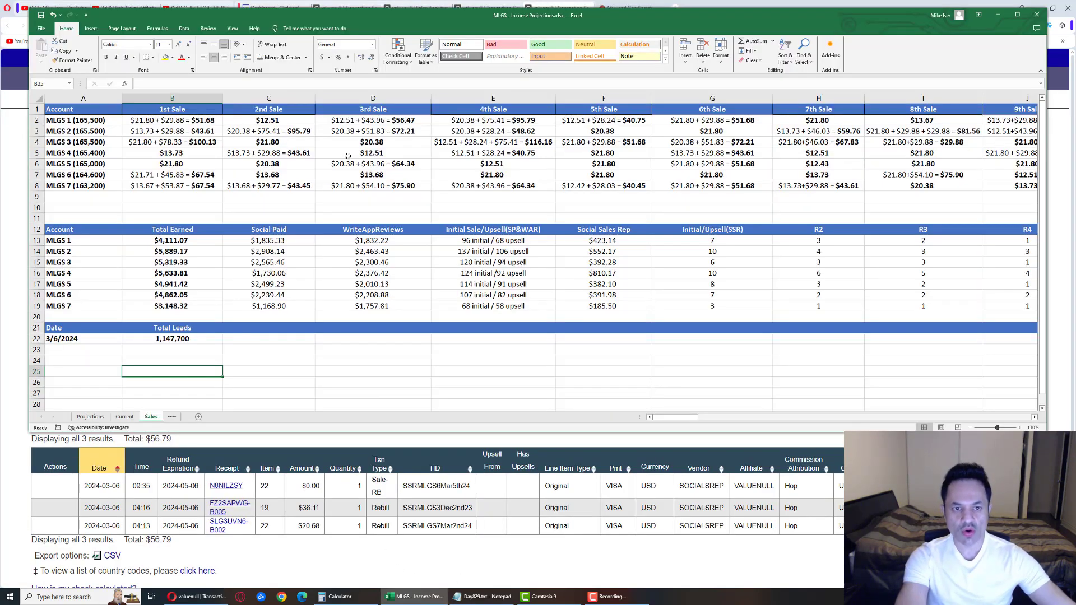
{"action": "double_click", "coordinate": [322, 14]}
{"action": "left_click", "coordinate": [96, 574]}
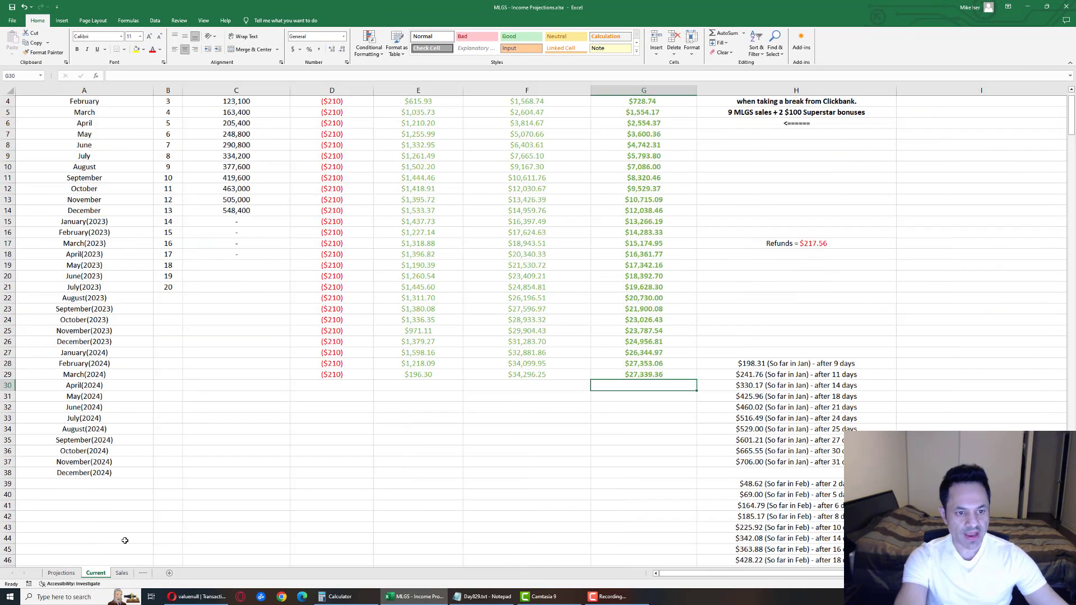
{"action": "left_click", "coordinate": [393, 377]}
{"action": "scroll", "coordinate": [390, 404], "scroll_direction": "up", "scroll_amount": 1}
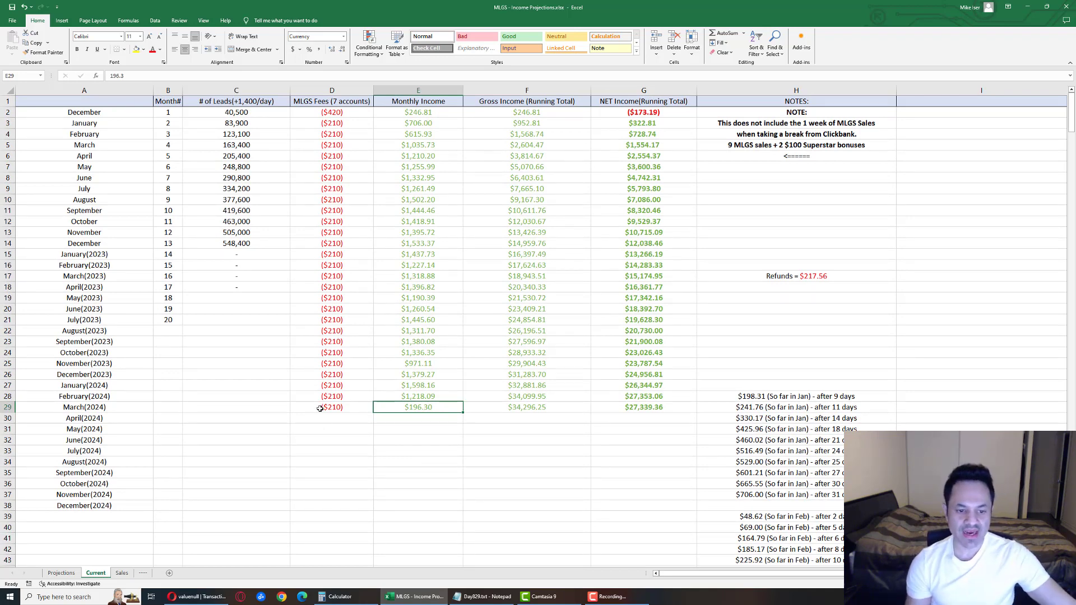
{"action": "key", "text": "Left"}
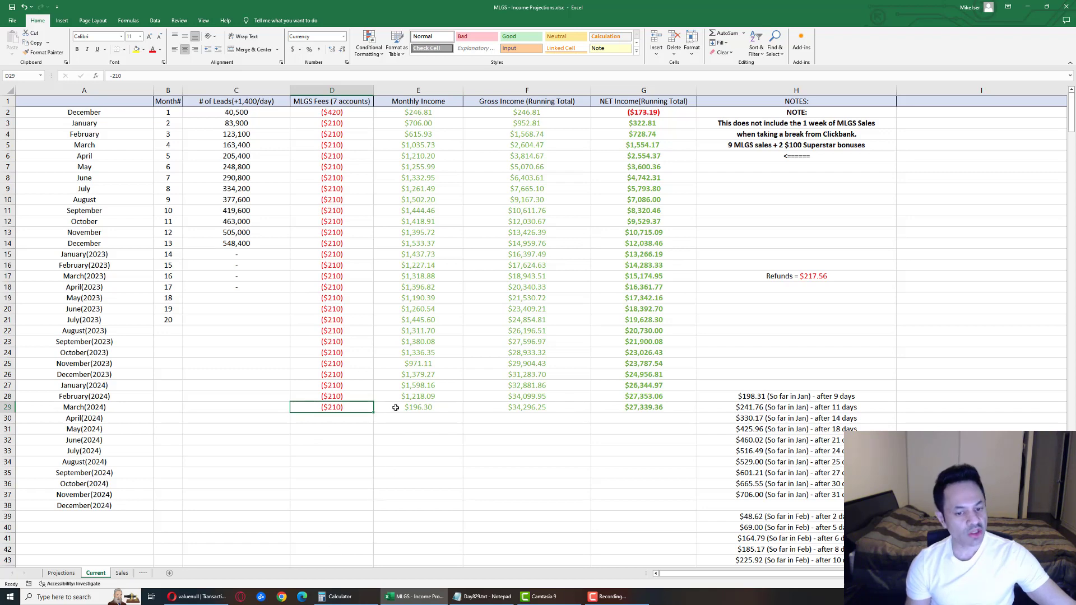
{"action": "left_click", "coordinate": [391, 407]}
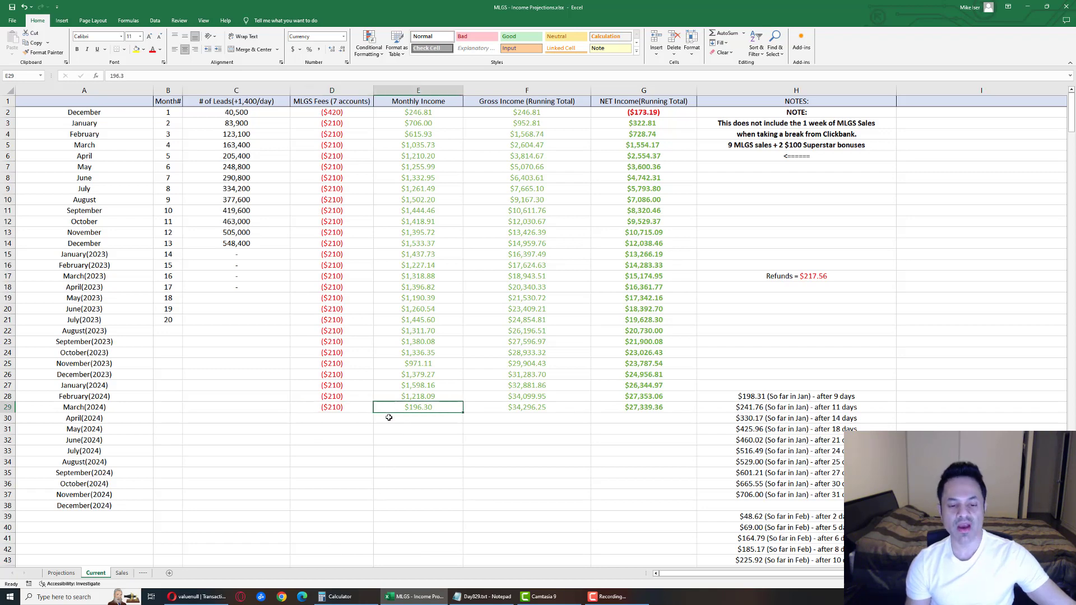
{"action": "left_click", "coordinate": [483, 405]}
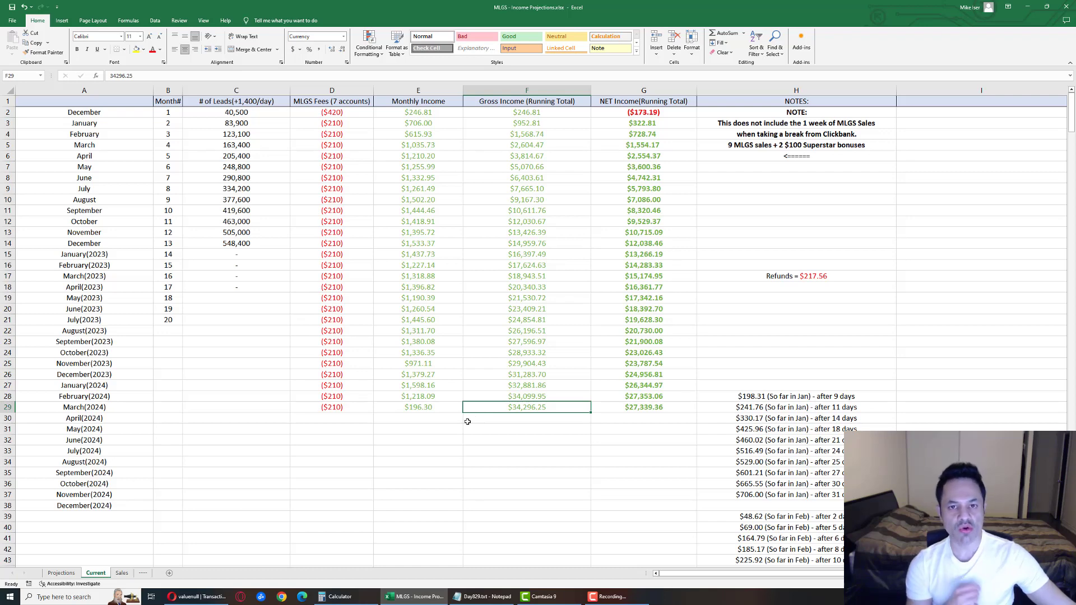
{"action": "left_click", "coordinate": [605, 408]}
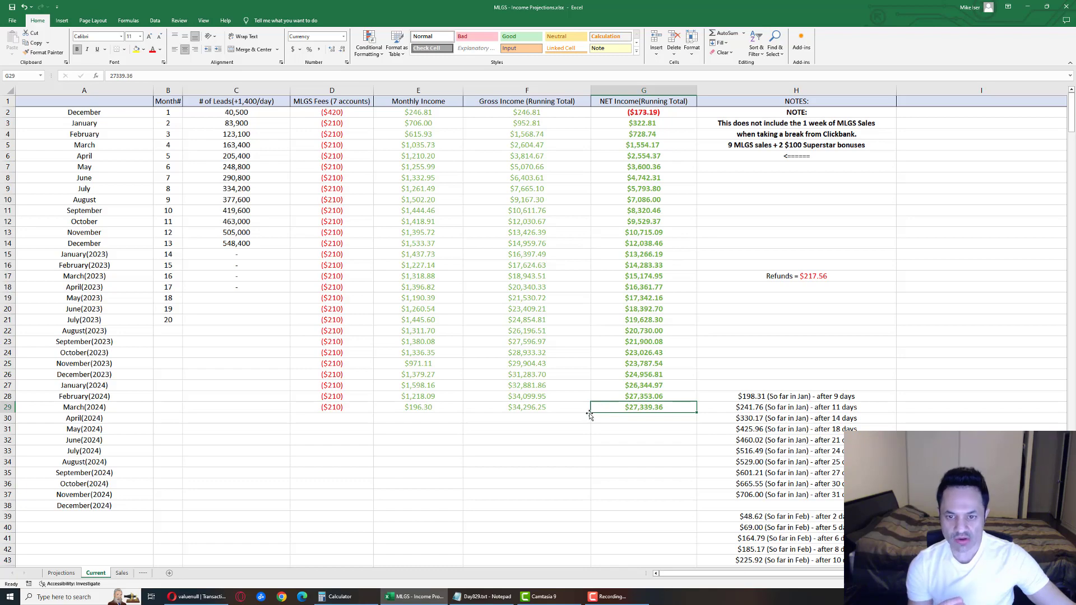
On the Sales sheet, step through MLGS 4's sales to the 133rd sale
{"action": "left_click", "coordinate": [122, 572]}
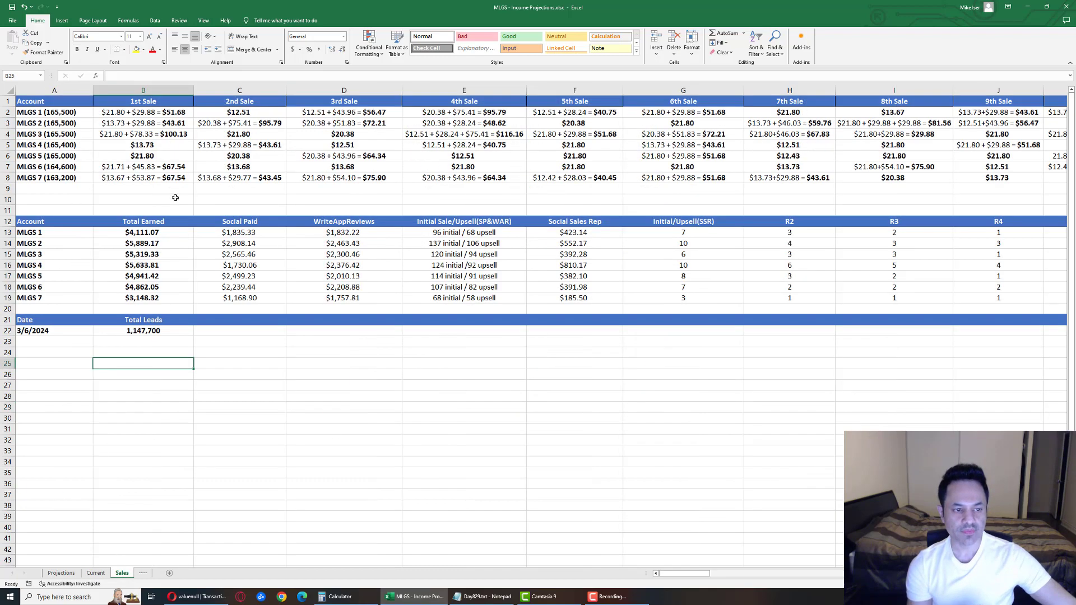
{"action": "left_click_drag", "start_coordinate": [685, 572], "coordinate": [757, 572]}
{"action": "left_click", "coordinate": [721, 134]}
{"action": "key", "text": "Right"}
{"action": "key", "text": "Right"}
{"action": "key", "text": "Right"}
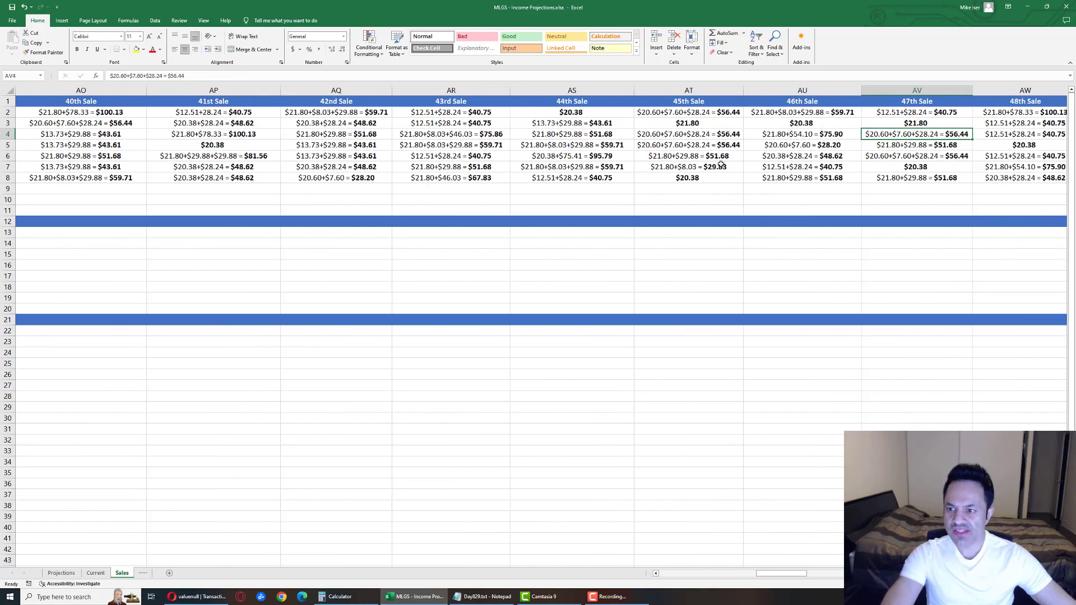
{"action": "key", "text": "Right"}
{"action": "key", "text": "Right"}
{"action": "key", "text": "Right"}
{"action": "key", "text": "Right"}
{"action": "key", "text": "Right"}
{"action": "key", "text": "Right"}
{"action": "key", "text": "Right"}
{"action": "key", "text": "Right"}
{"action": "key", "text": "Right"}
{"action": "key", "text": "Right"}
{"action": "key", "text": "Right"}
{"action": "key", "text": "Right"}
{"action": "key", "text": "Right"}
{"action": "key", "text": "Right"}
{"action": "key", "text": "Right"}
{"action": "key", "text": "Right"}
{"action": "key", "text": "Right"}
{"action": "key", "text": "Right"}
{"action": "key", "text": "Left"}
{"action": "key", "text": "Left"}
{"action": "key", "text": "Left"}
{"action": "key", "text": "Left"}
{"action": "key", "text": "Left"}
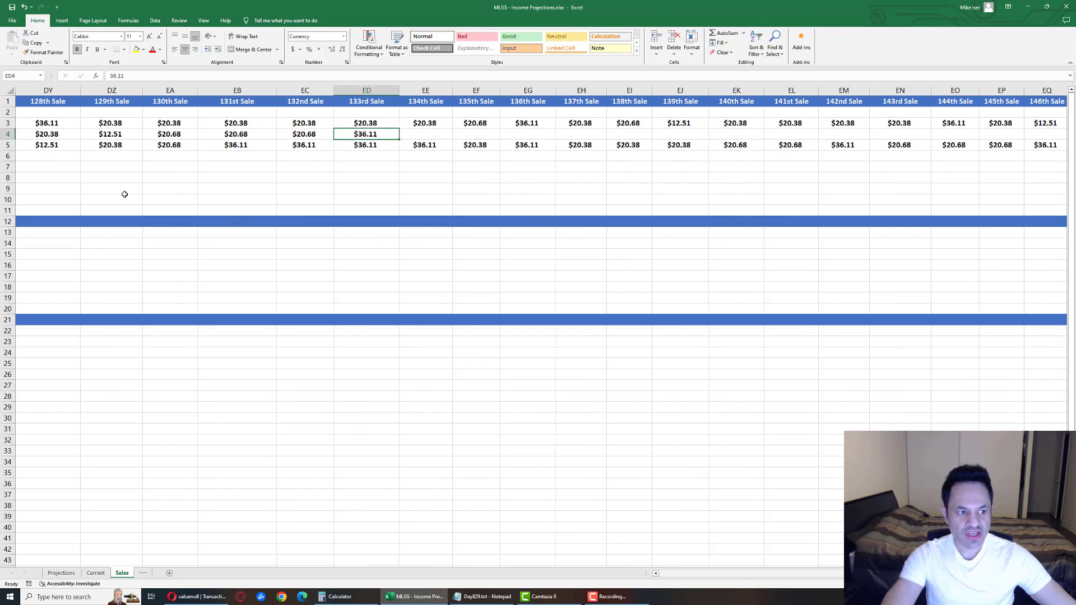
Step through MLGS 7's sales to the 75th, then check MLGS 3's $5,319.33 total
{"action": "left_click", "coordinate": [35, 176]}
{"action": "key", "text": "Left"}
{"action": "key", "text": "Left"}
{"action": "key", "text": "Left"}
{"action": "key", "text": "Left"}
{"action": "key", "text": "Left"}
{"action": "key", "text": "Left"}
{"action": "key", "text": "Left"}
{"action": "key", "text": "Left"}
{"action": "key", "text": "Left"}
{"action": "key", "text": "Left"}
{"action": "key", "text": "Left"}
{"action": "key", "text": "Left"}
{"action": "key", "text": "Left"}
{"action": "key", "text": "Right"}
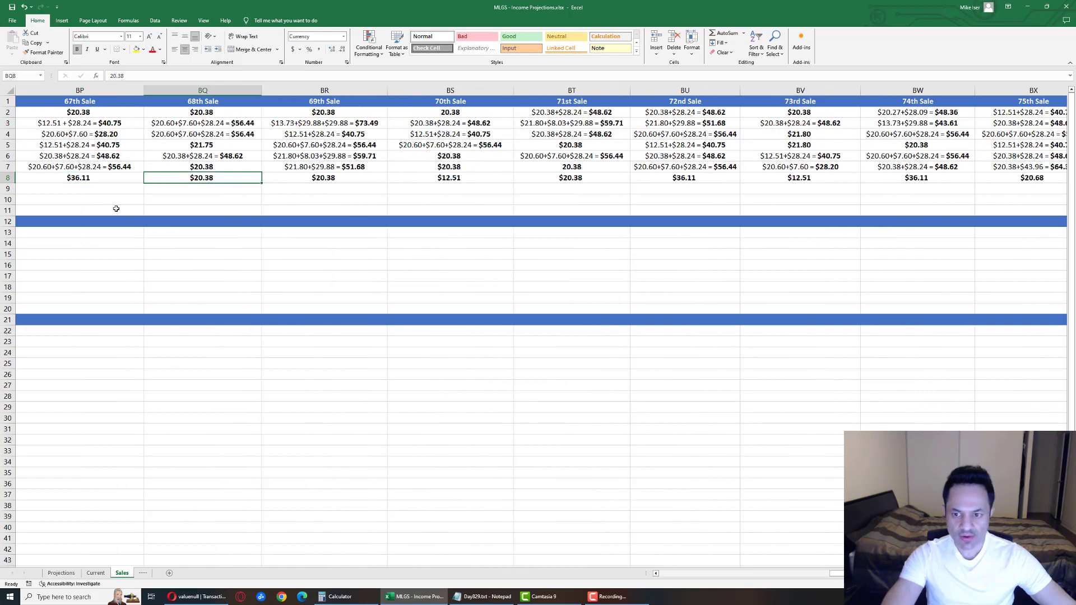
{"action": "key", "text": "Right"}
{"action": "key", "text": "Right"}
{"action": "key", "text": "Right"}
{"action": "key", "text": "Right"}
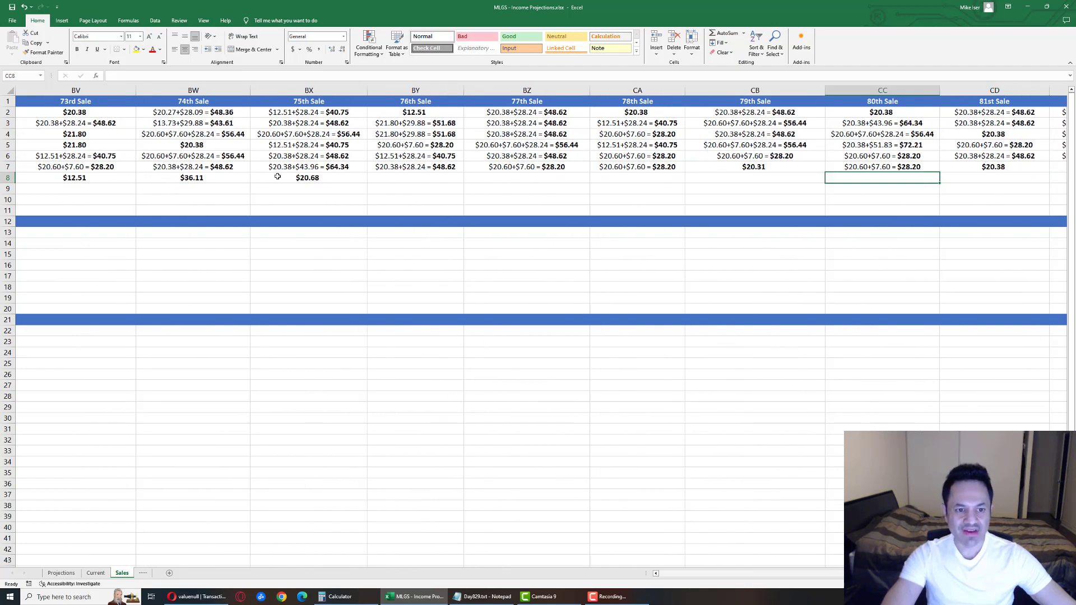
{"action": "left_click", "coordinate": [278, 177]}
{"action": "key", "text": "Left"}
{"action": "key", "text": "Right"}
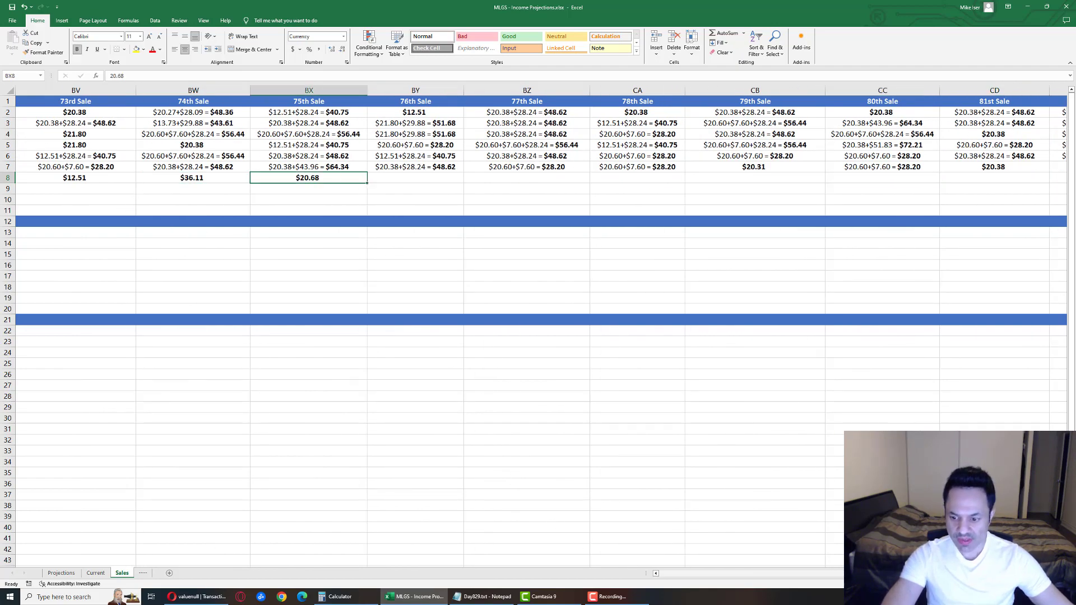
{"action": "scroll", "coordinate": [296, 413], "scroll_direction": "left", "scroll_amount": 10}
{"action": "scroll", "coordinate": [295, 412], "scroll_direction": "left", "scroll_amount": 10}
{"action": "left_click", "coordinate": [95, 257]}
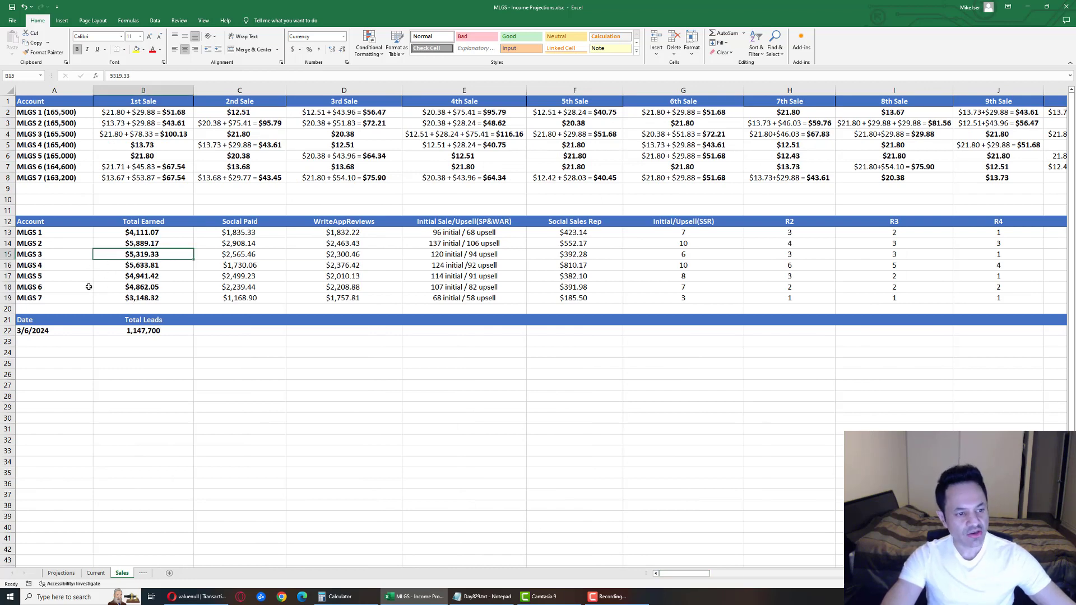
Compare the MLGS 7 total earned against the MLGS 2 row on the Sales sheet
{"action": "left_click", "coordinate": [76, 297]}
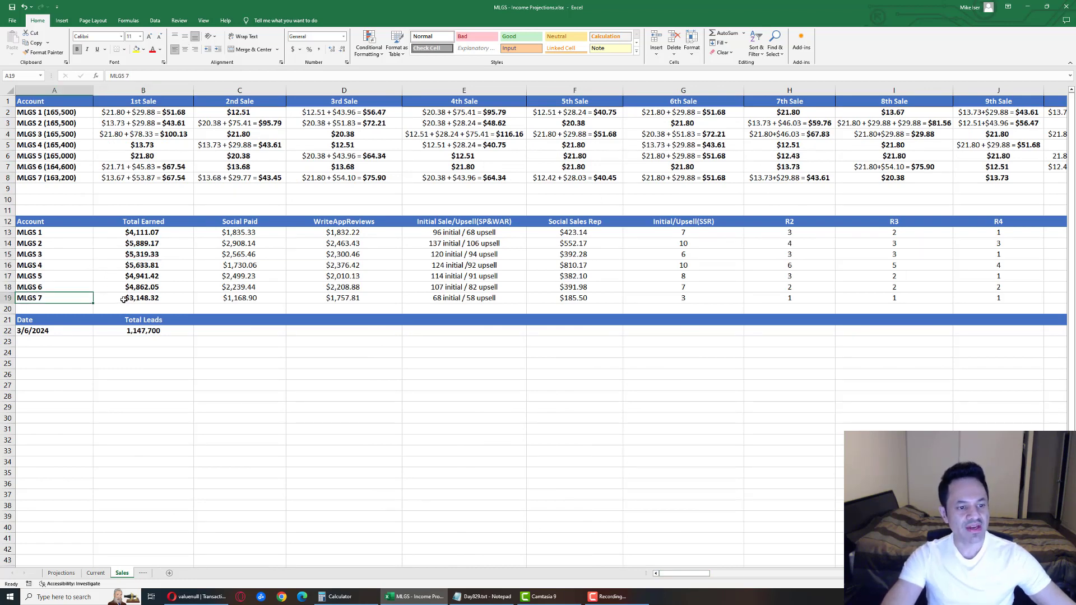
{"action": "left_click", "coordinate": [123, 299]}
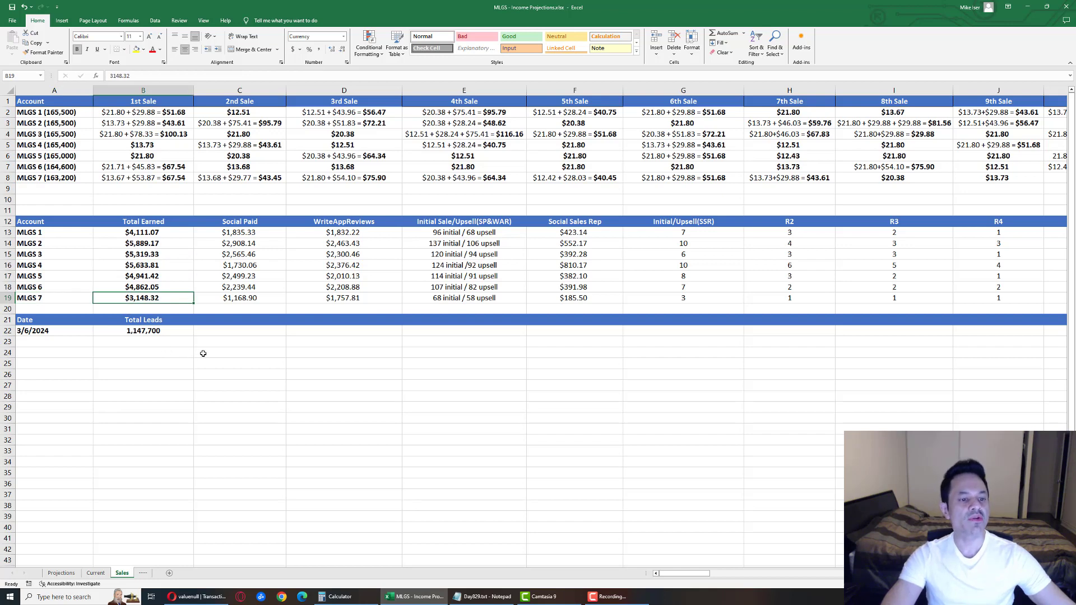
{"action": "left_click", "coordinate": [7, 243]}
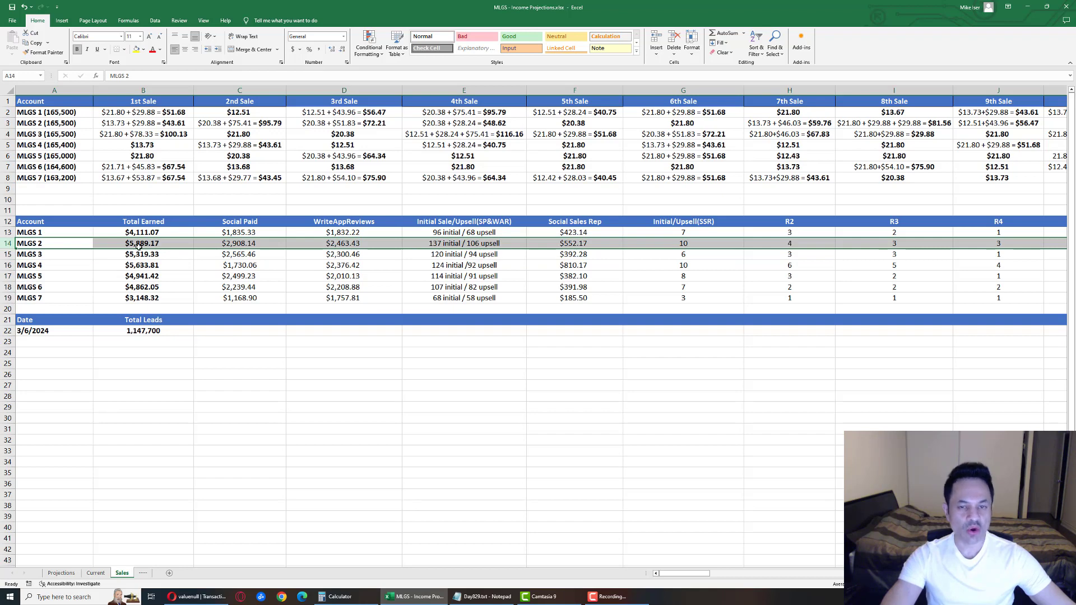
{"action": "left_click", "coordinate": [12, 297]}
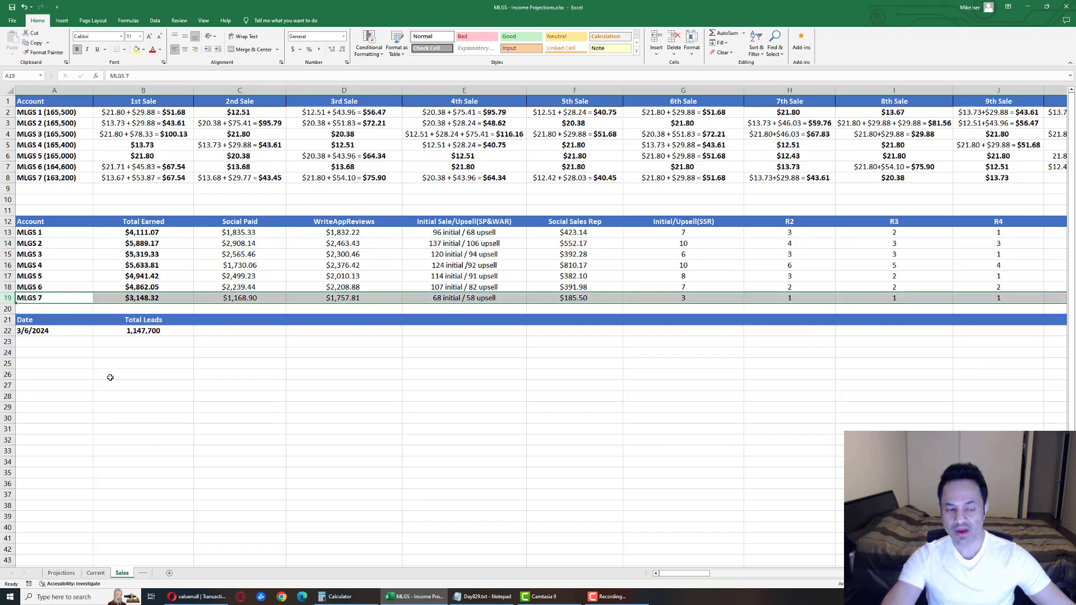
Clear the row selection and return to the YouTube Day #828 case study video
{"action": "left_click", "coordinate": [110, 405]}
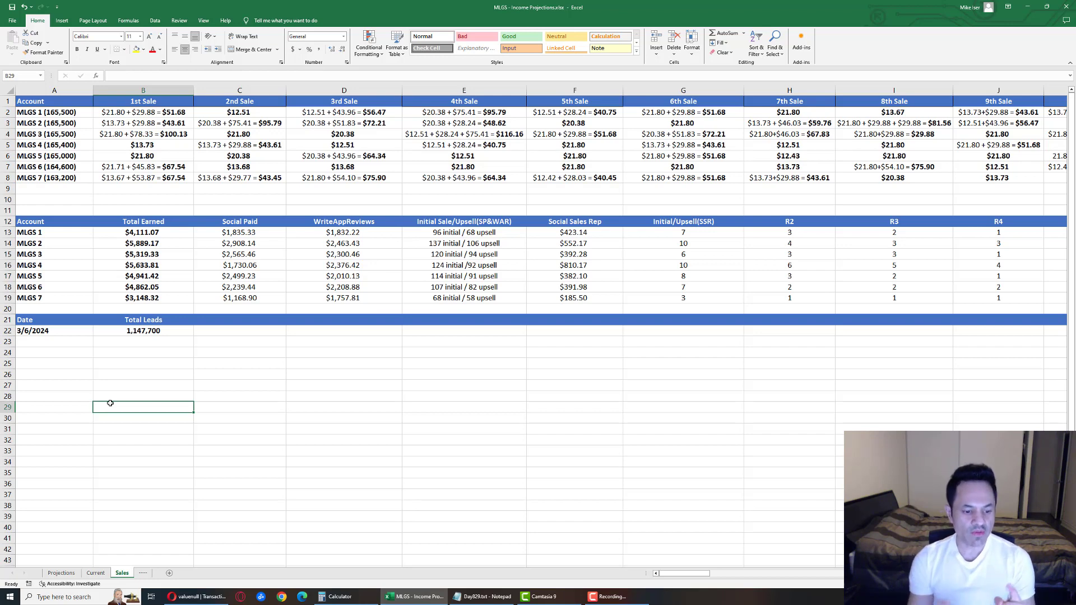
{"action": "left_click", "coordinate": [187, 598]}
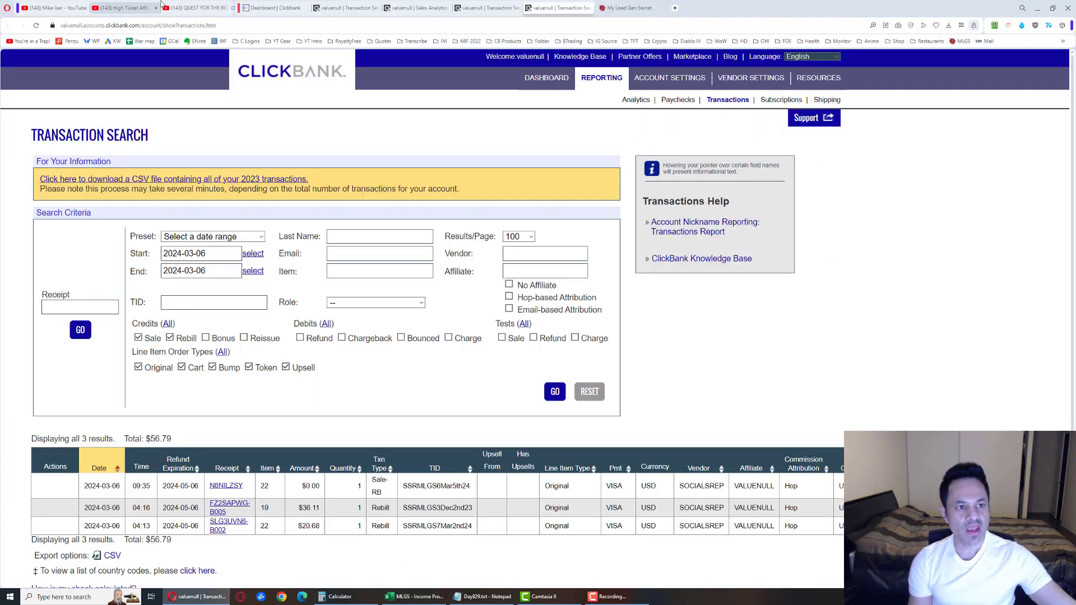
{"action": "left_click", "coordinate": [195, 8]}
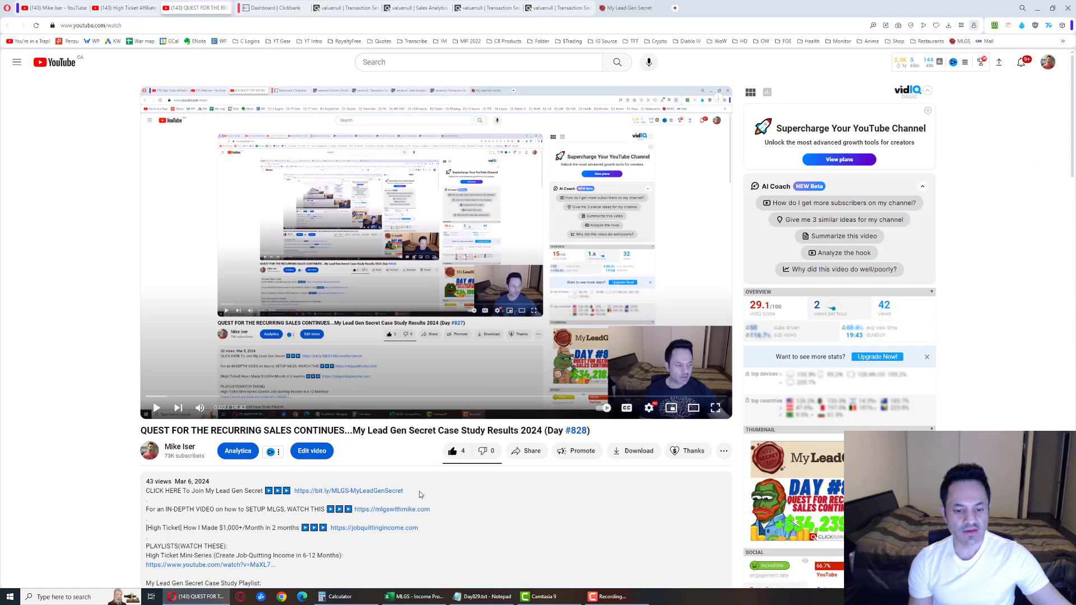
Highlight the bit.ly My Lead Gen Secret link in the video description
{"action": "left_click_drag", "start_coordinate": [419, 494], "coordinate": [291, 492]}
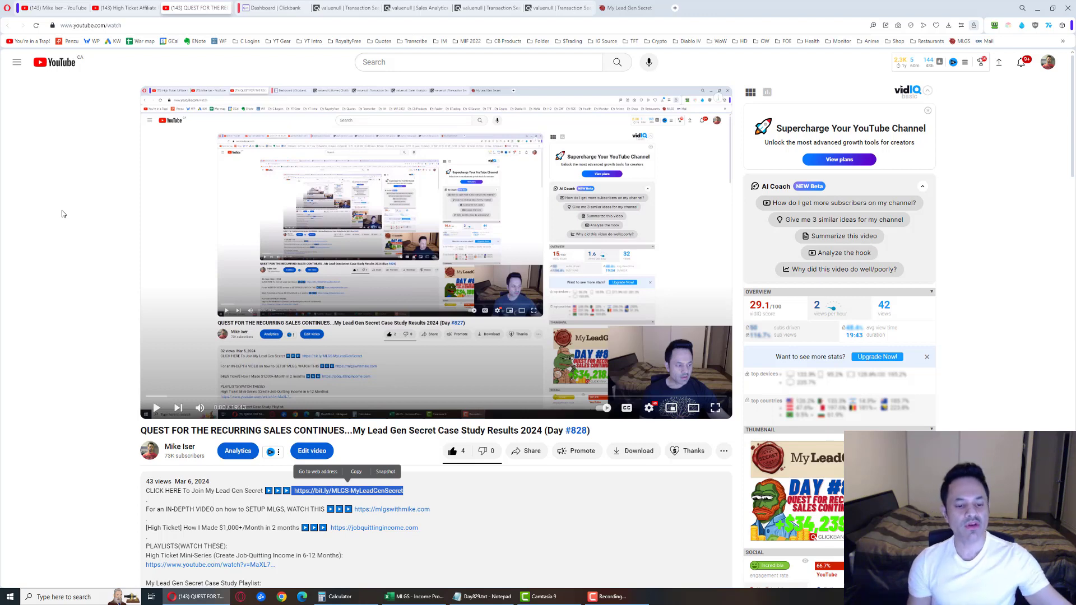
Open the My Lead Gen Secret sign-up link, then select the referral link on the account overview
{"action": "key", "text": "ctrl+t"}
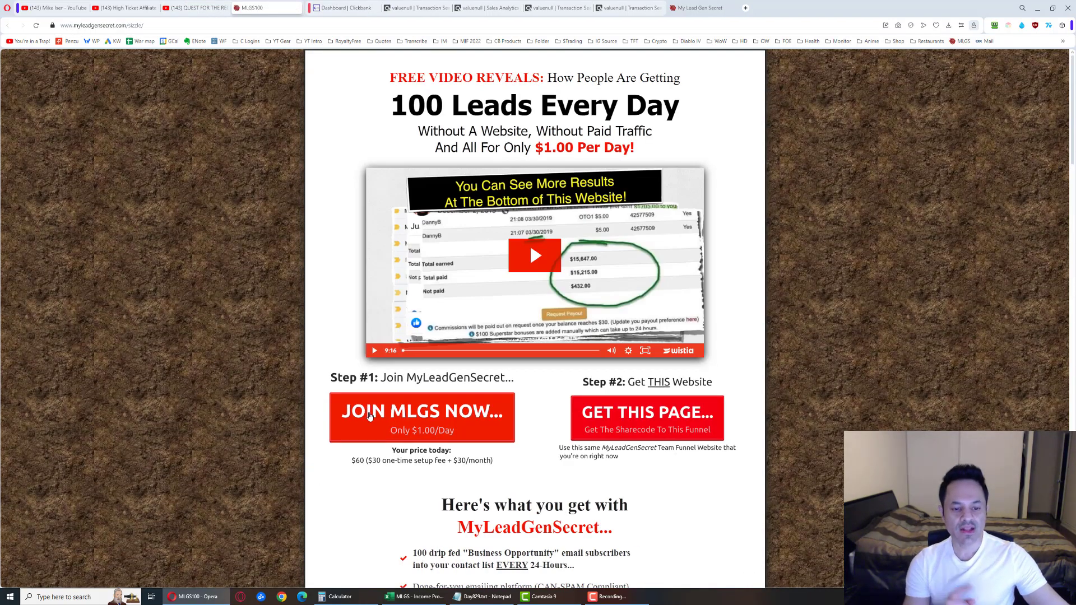
{"action": "left_click", "coordinate": [369, 413]}
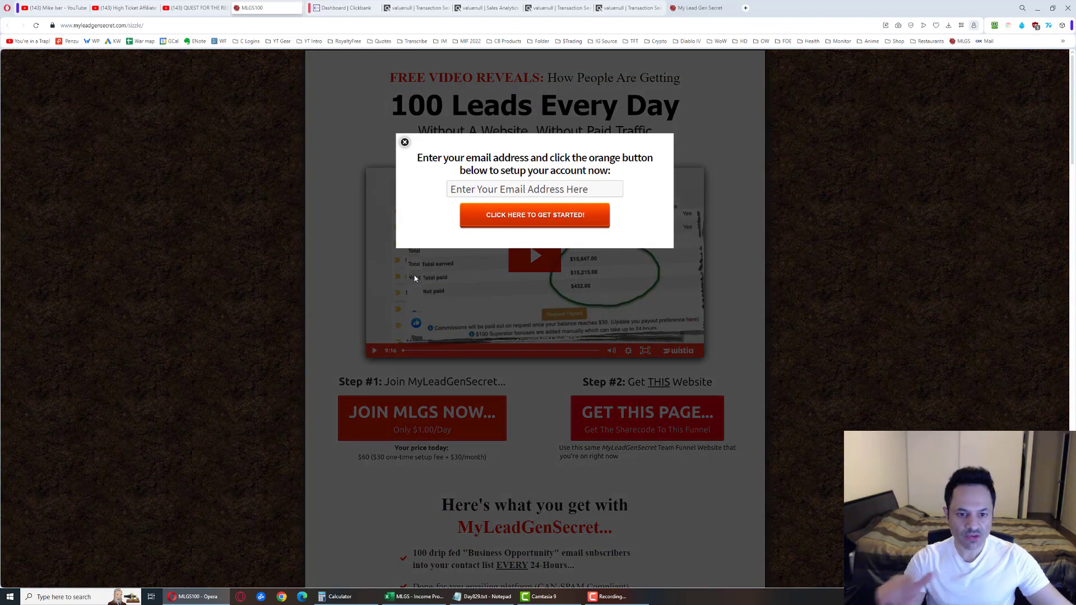
{"action": "left_click", "coordinate": [404, 142]}
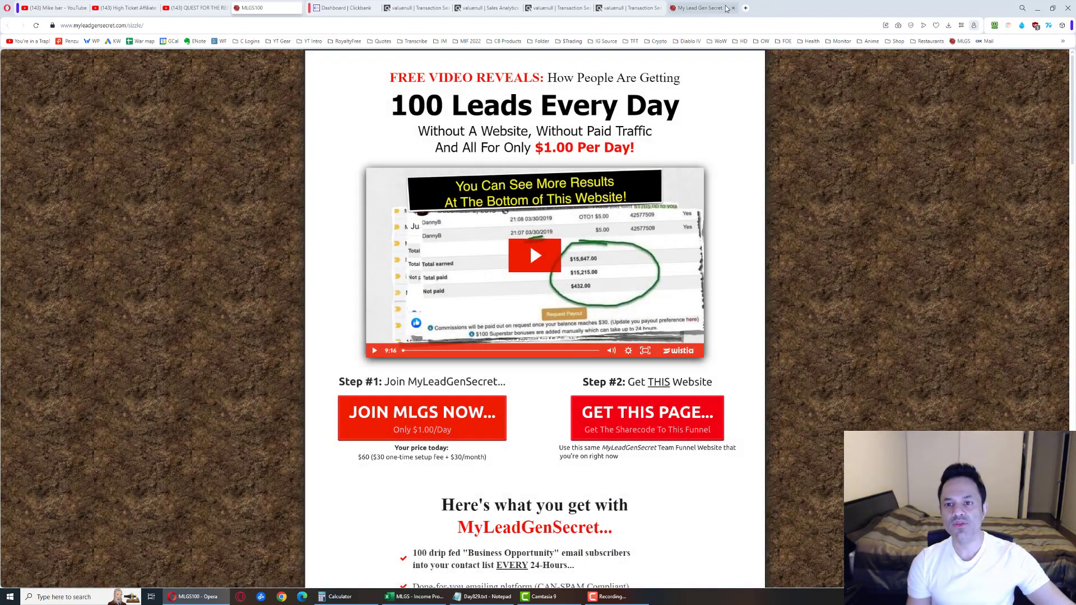
{"action": "left_click", "coordinate": [704, 8]}
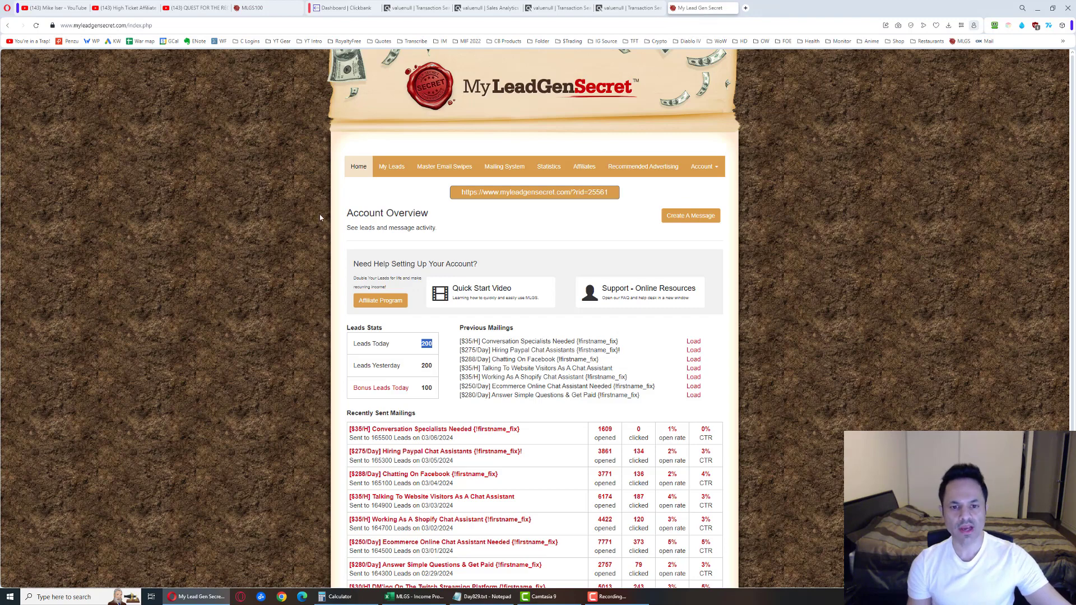
{"action": "left_click_drag", "start_coordinate": [456, 194], "coordinate": [661, 207]}
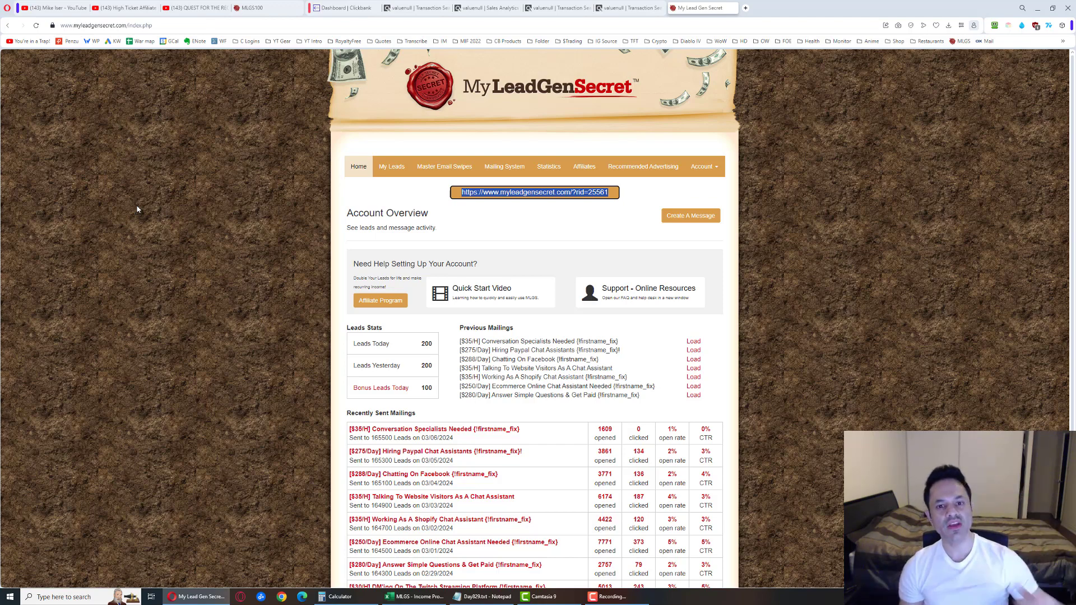
On the Mailing System page, select all leads and load the saved Conversation Specialists email
{"action": "left_click", "coordinate": [507, 167]}
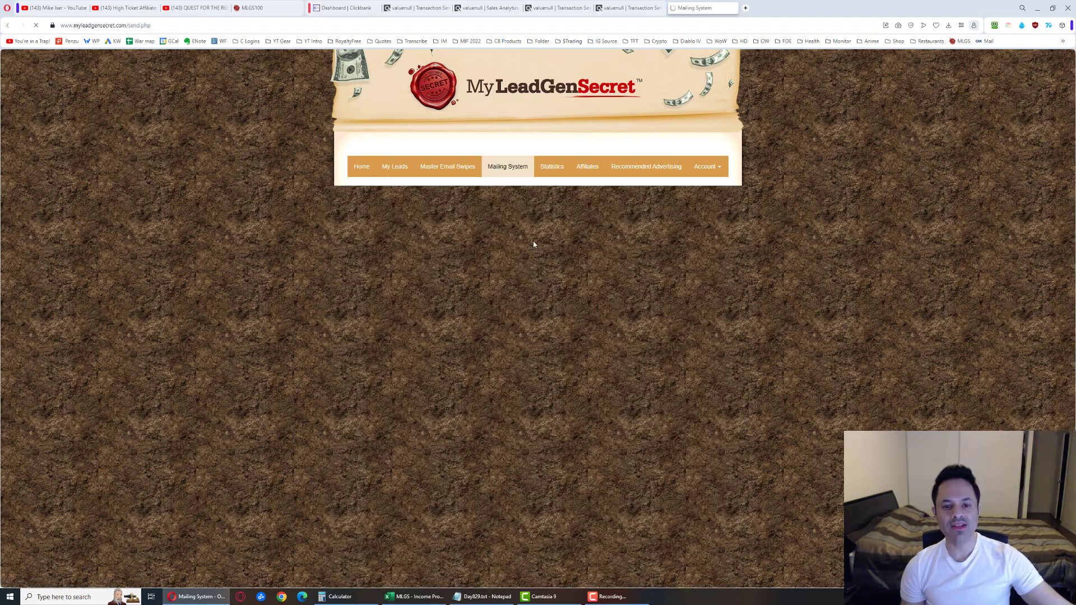
{"action": "left_click", "coordinate": [425, 311]}
{"action": "scroll", "coordinate": [289, 373], "scroll_direction": "down", "scroll_amount": 4}
{"action": "left_click", "coordinate": [682, 162]}
{"action": "scroll", "coordinate": [529, 277], "scroll_direction": "down", "scroll_amount": 3}
{"action": "left_click_drag", "start_coordinate": [648, 410], "coordinate": [701, 424]}
{"action": "left_click", "coordinate": [498, 410]}
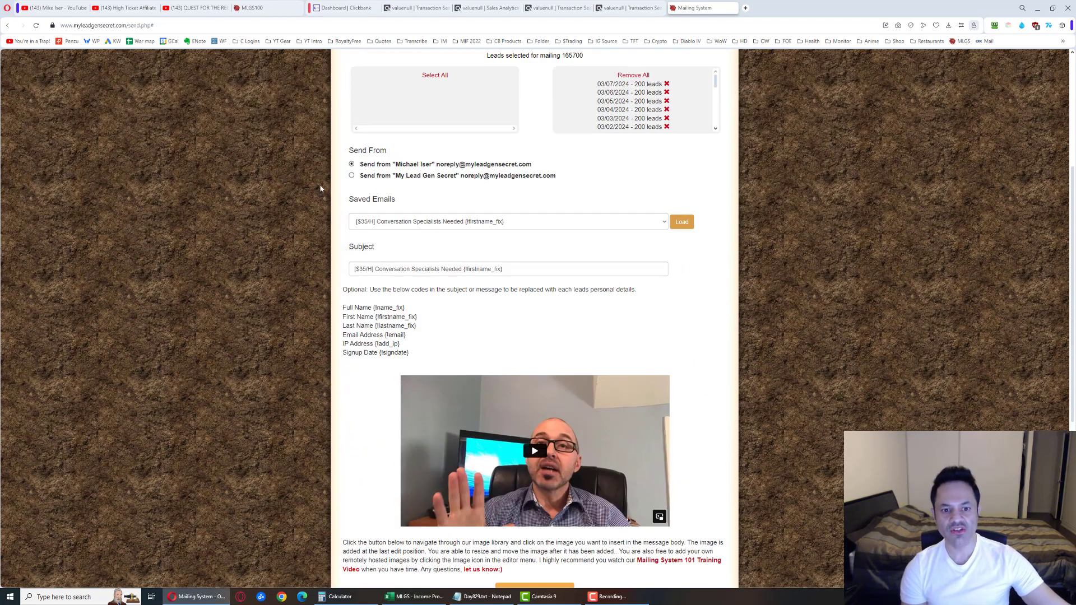
{"action": "scroll", "coordinate": [253, 408], "scroll_direction": "down", "scroll_amount": 4}
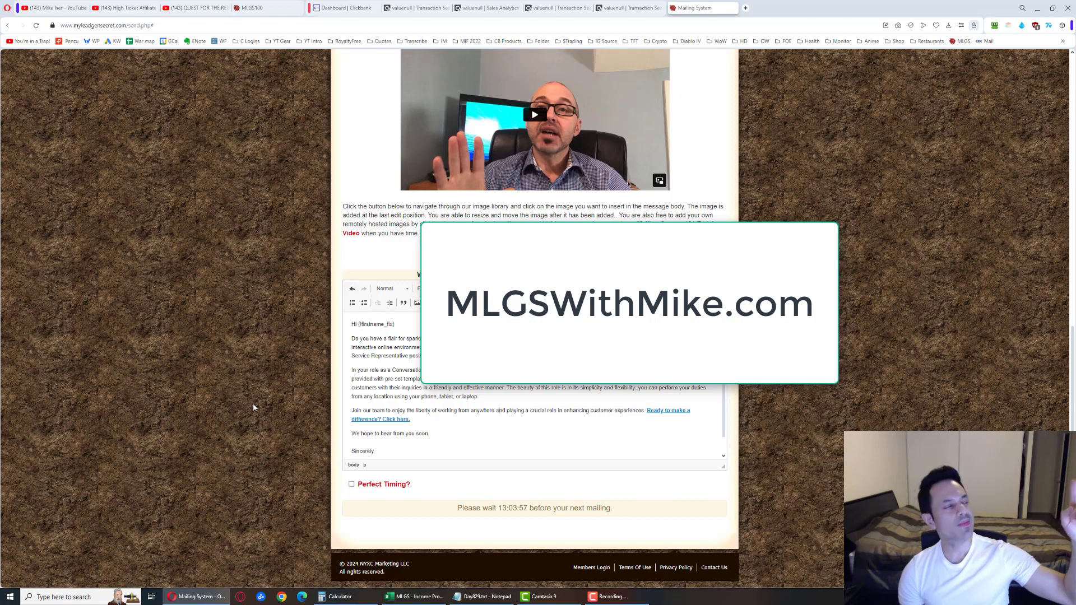
Open the My Lead Gen Secret Review 2023 video from the QUEST video's mlgswithmike.com description link
{"action": "left_click", "coordinate": [177, 6]}
{"action": "left_click_drag", "start_coordinate": [433, 509], "coordinate": [337, 509]}
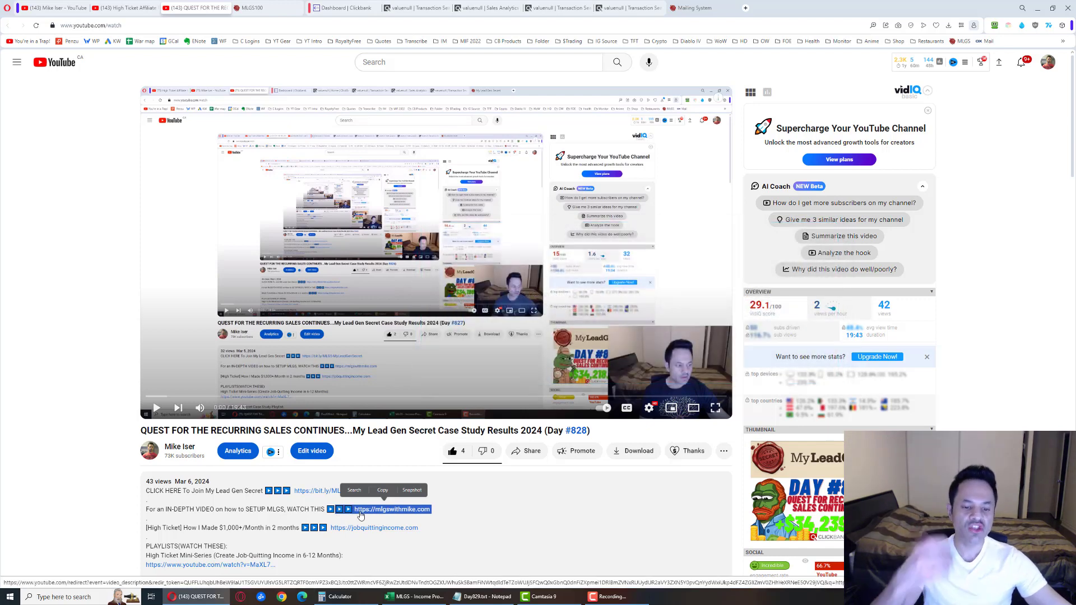
{"action": "left_click", "coordinate": [363, 509]}
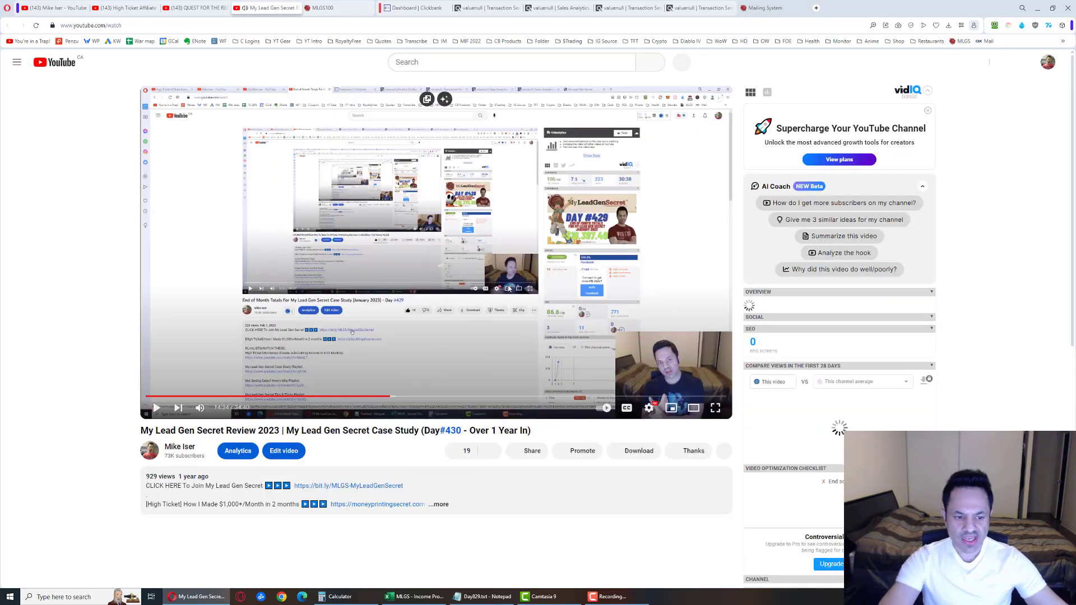
Skim the review video from 14:57 to its mailing page part, then return to QUEST
{"action": "left_click", "coordinate": [397, 395]}
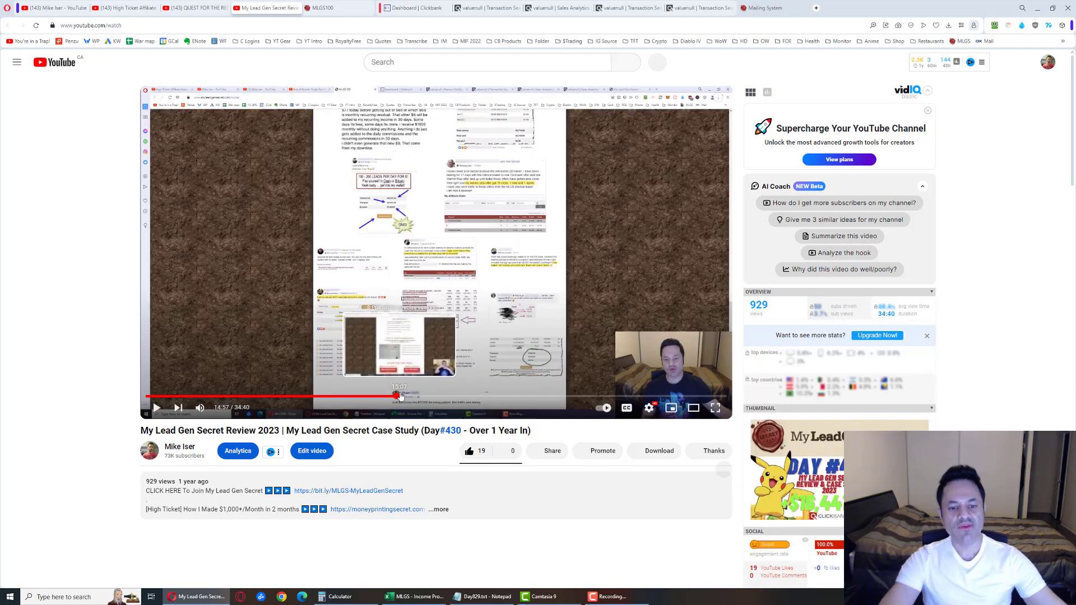
{"action": "left_click_drag", "start_coordinate": [395, 396], "coordinate": [721, 395]}
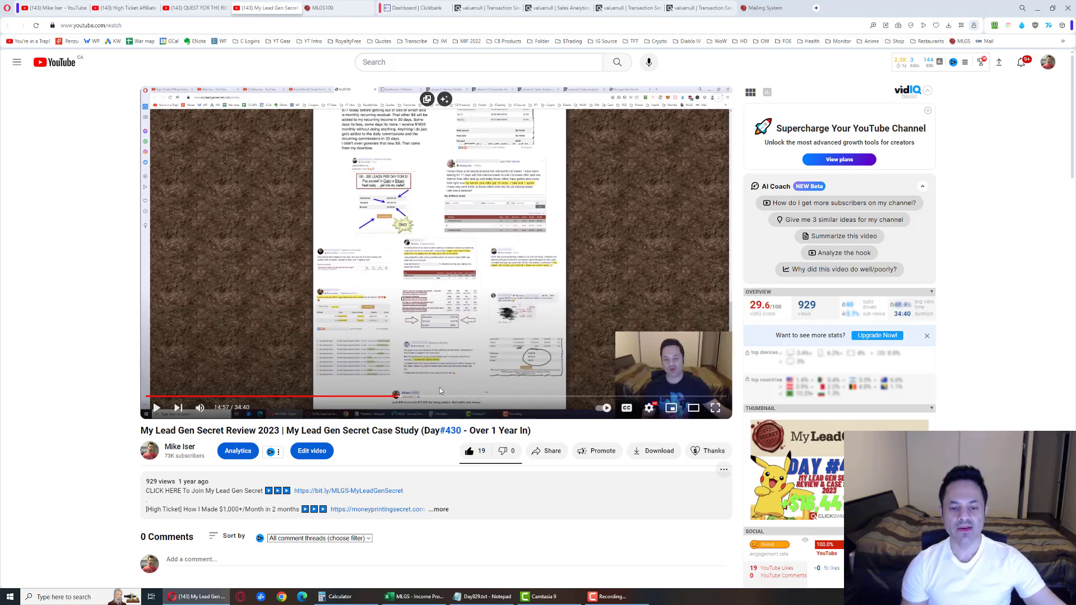
{"action": "left_click", "coordinate": [461, 395]}
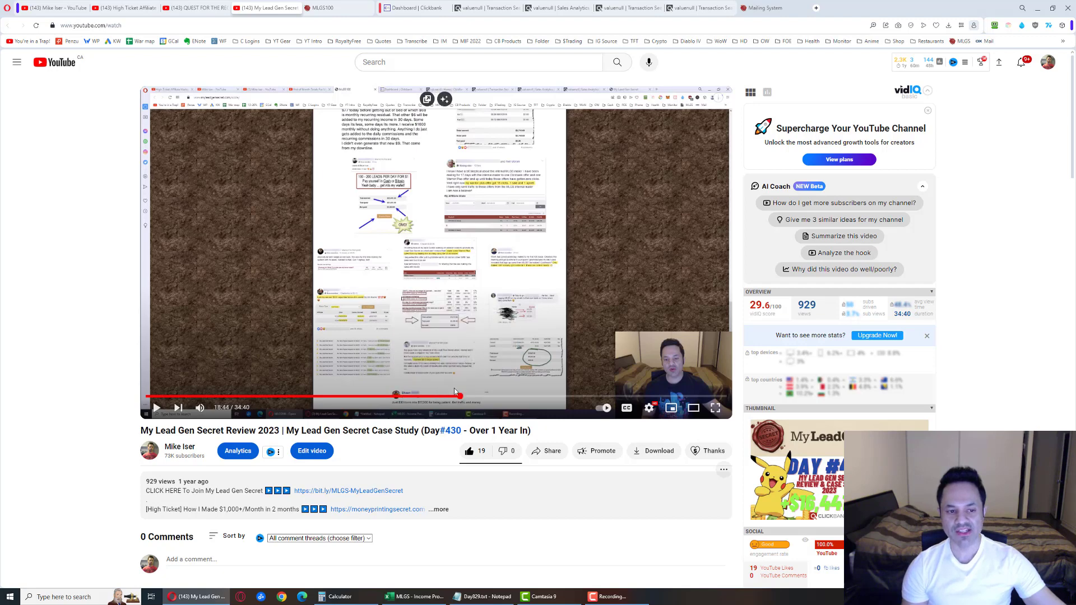
{"action": "left_click", "coordinate": [481, 396]}
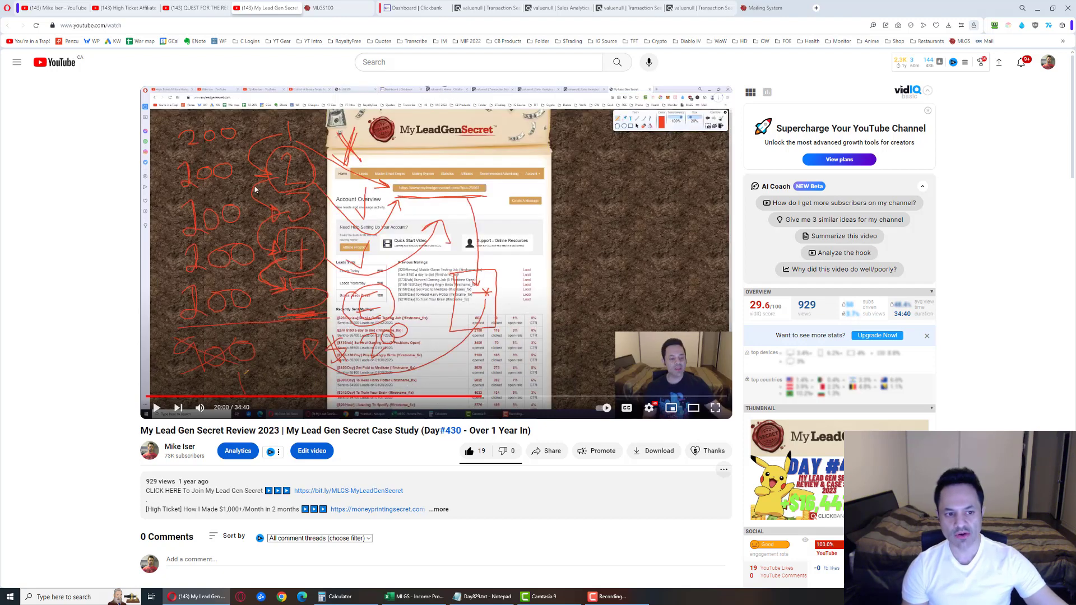
{"action": "left_click", "coordinate": [620, 395]}
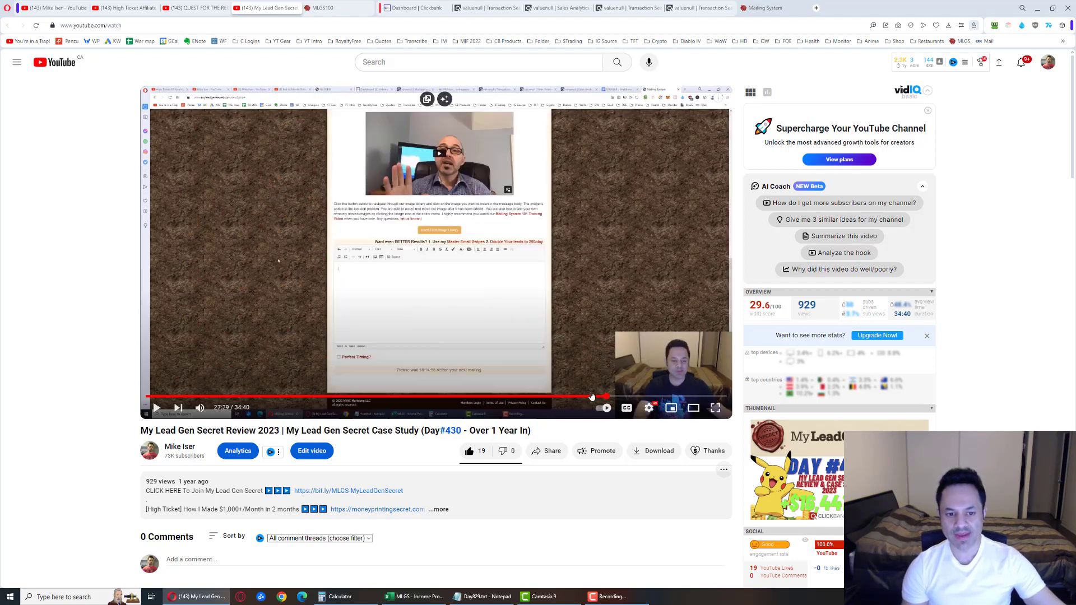
{"action": "left_click", "coordinate": [629, 395]}
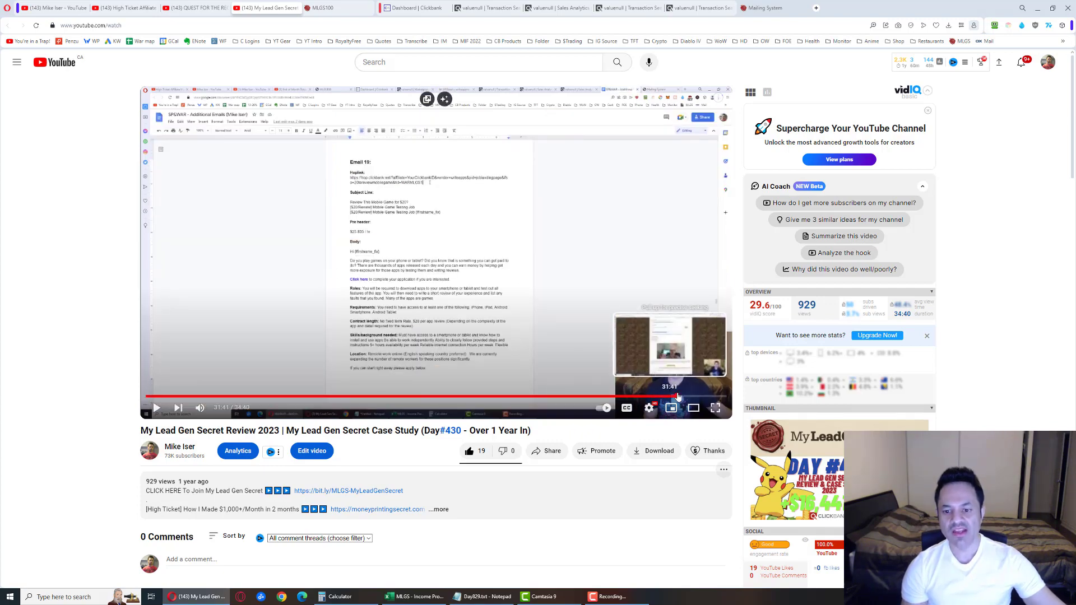
{"action": "left_click", "coordinate": [677, 396]}
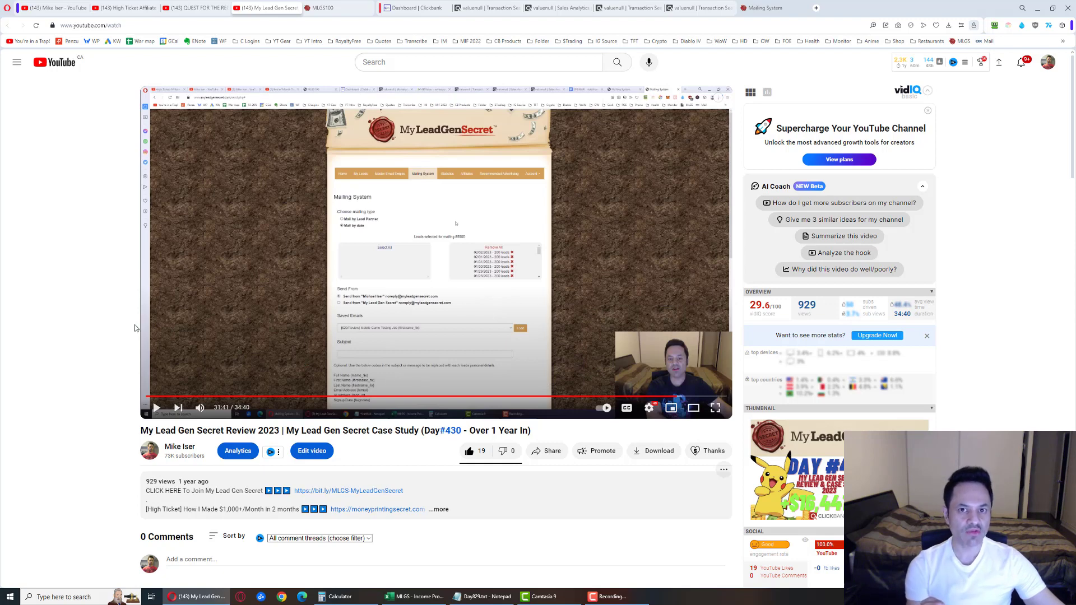
{"action": "left_click", "coordinate": [180, 13]}
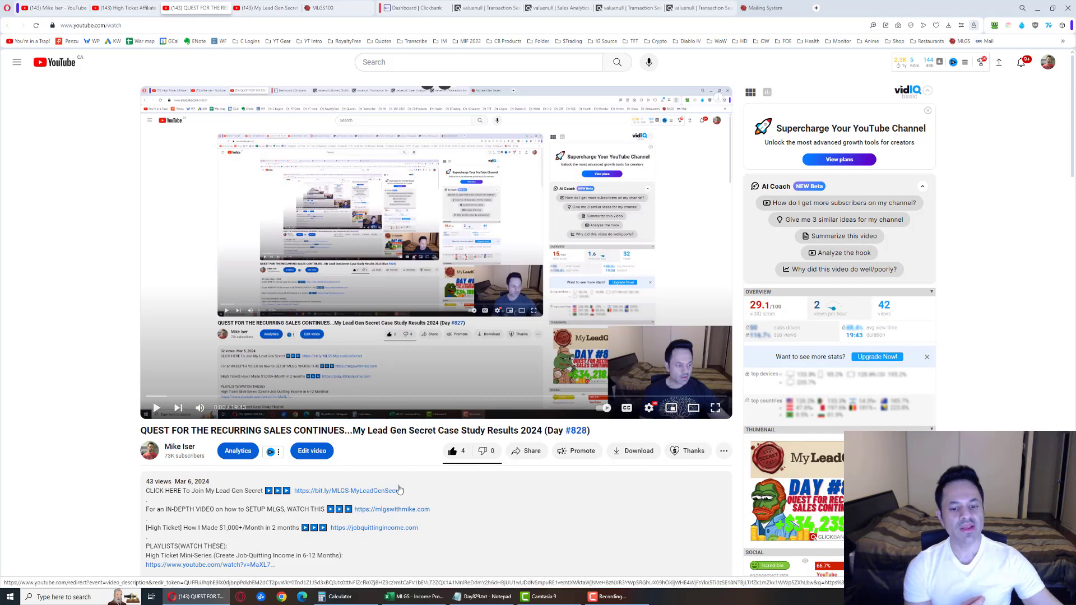
Highlight the bit.ly/MLGS-MyLeadGenSecret description link, then the jobquittingincome.com link
{"action": "left_click_drag", "start_coordinate": [403, 490], "coordinate": [291, 491]}
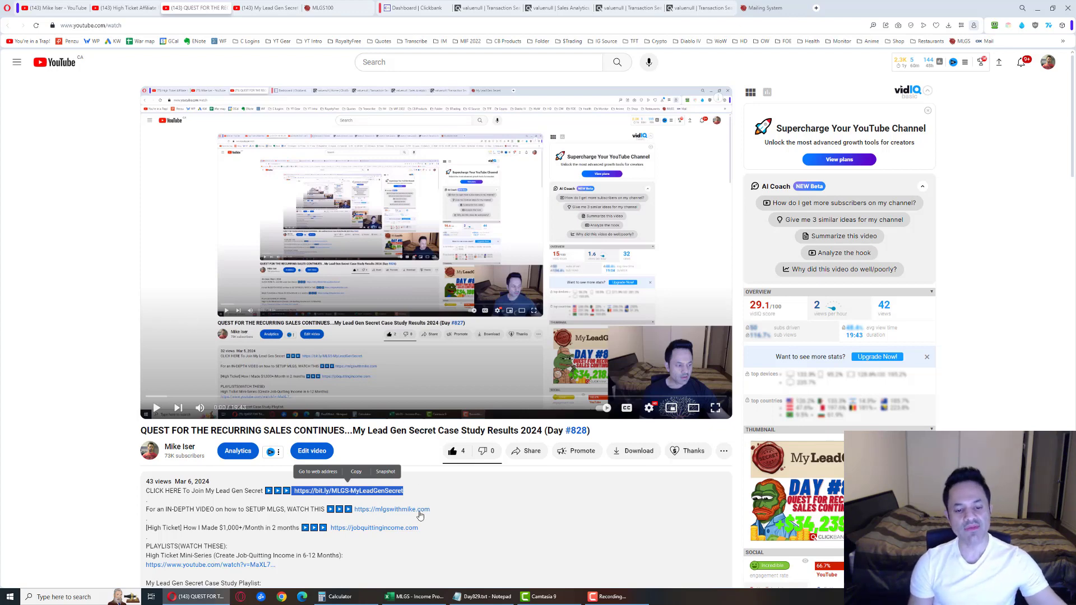
{"action": "left_click_drag", "start_coordinate": [331, 527], "coordinate": [418, 529]}
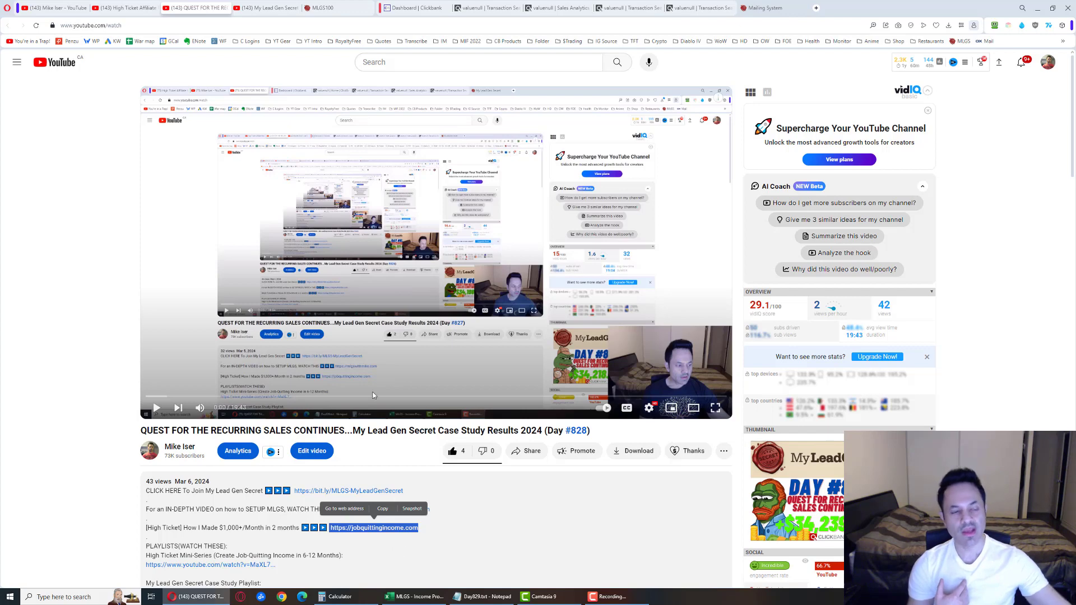
Switch to the High Ticket Affiliate Marketing Guide 2023 playlist tab
{"action": "left_click", "coordinate": [126, 10]}
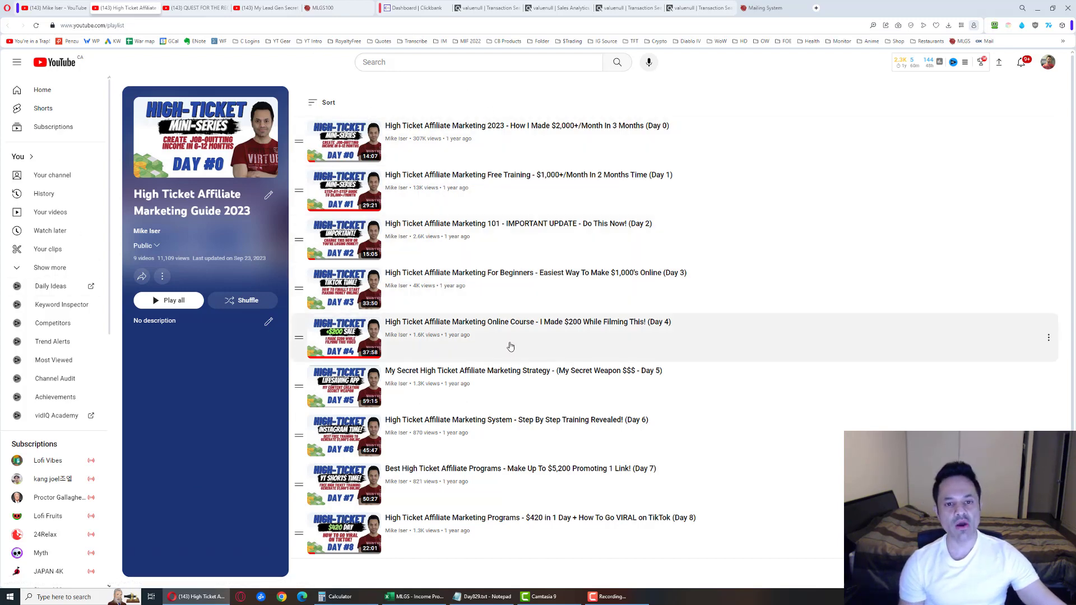
Back on the High Ticket playlist, highlight the Day 0 'How I Made $2,000+/Month In 3 Months' entry
{"action": "left_click", "coordinate": [193, 10]}
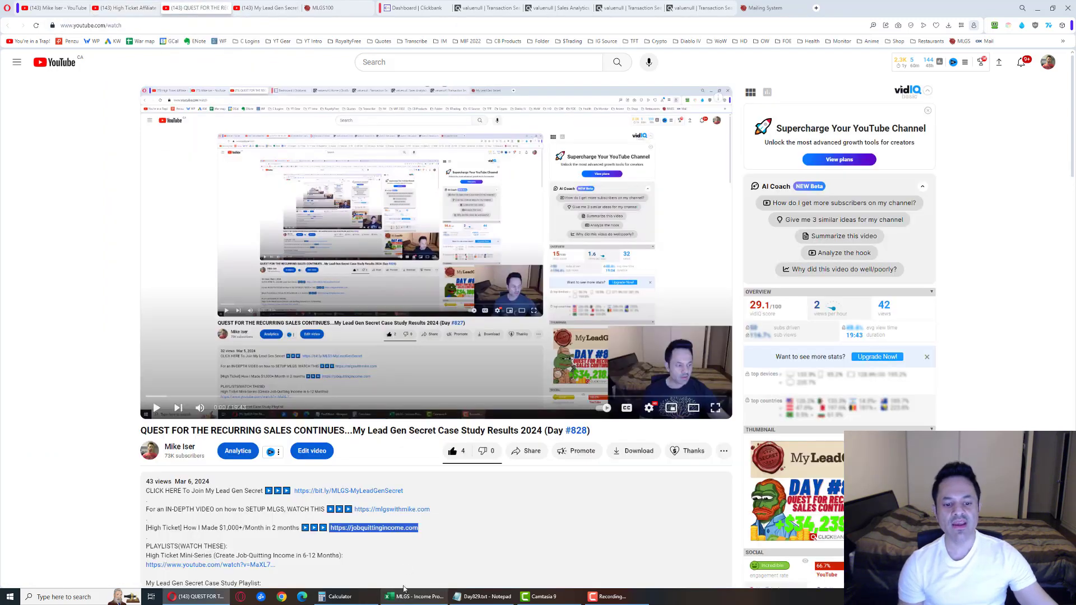
{"action": "left_click", "coordinate": [138, 7]}
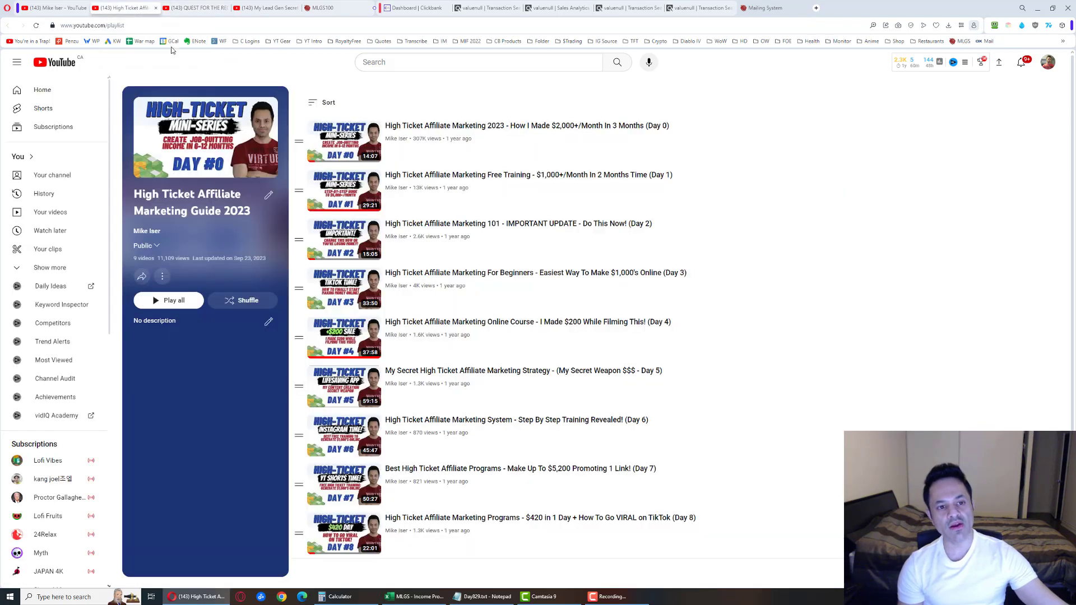
{"action": "left_click_drag", "start_coordinate": [384, 125], "coordinate": [481, 141]}
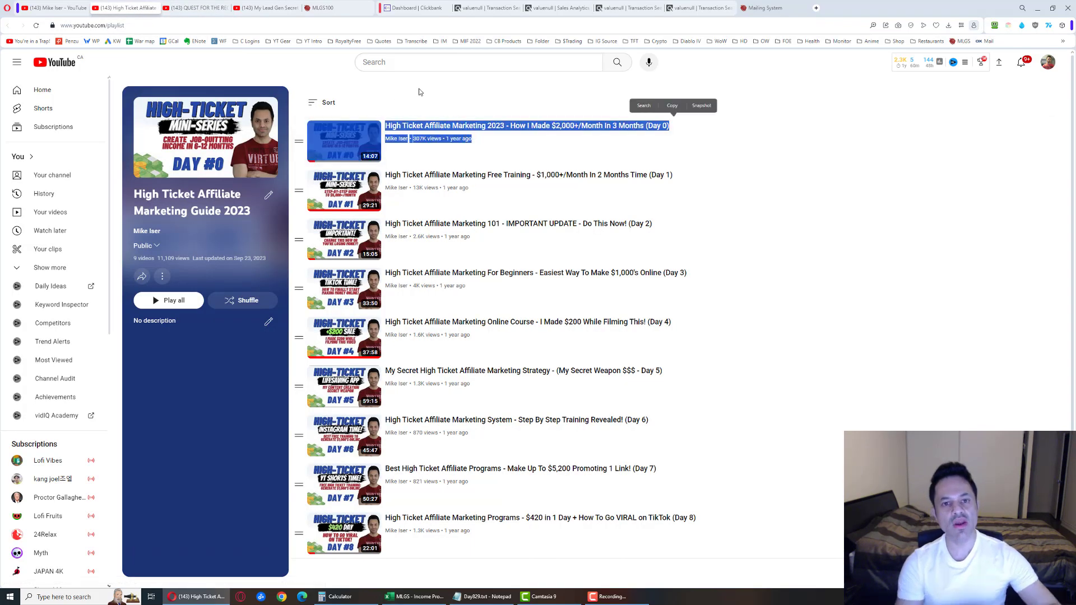